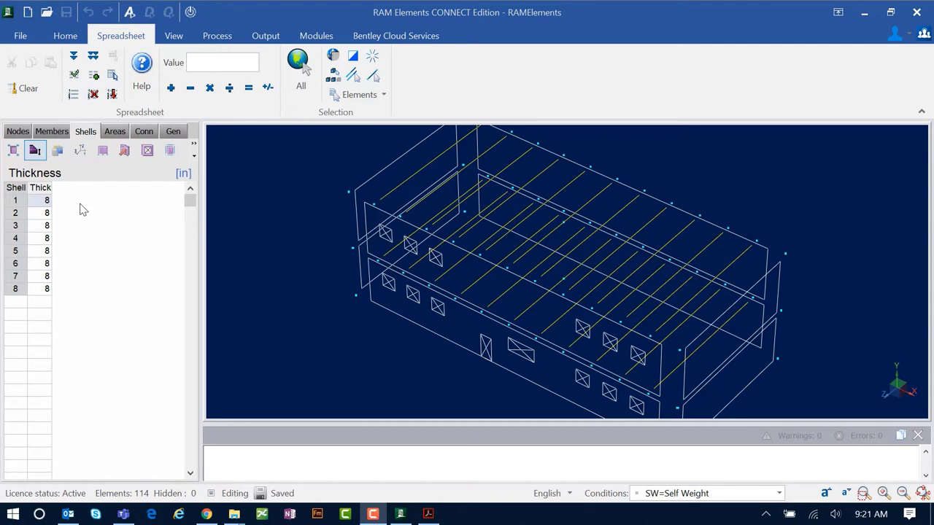
- Display the shells' material assignments and run the structural analysis using the Direct solver
click(57, 151)
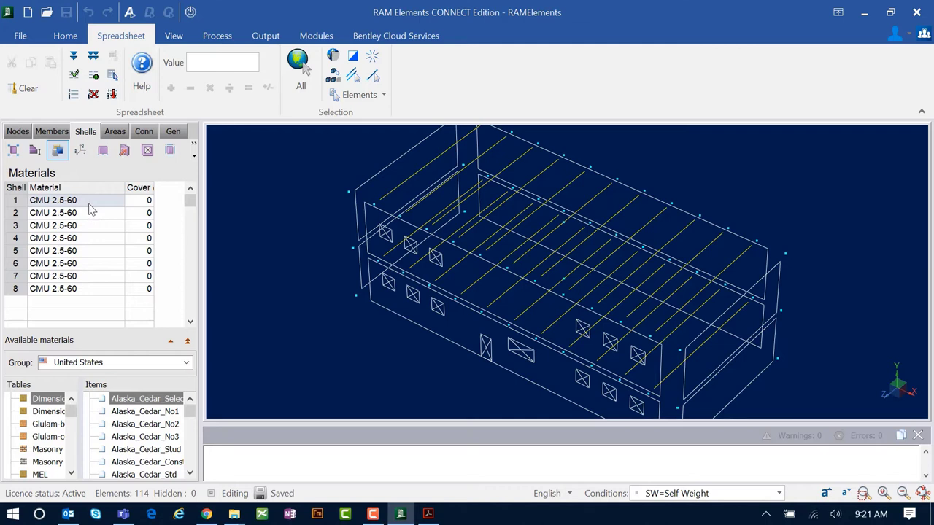
click(129, 14)
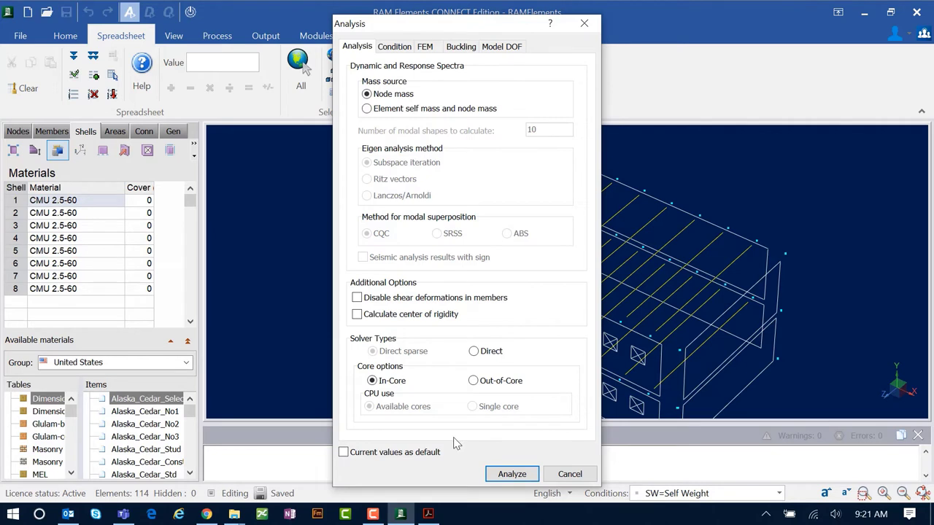
click(512, 475)
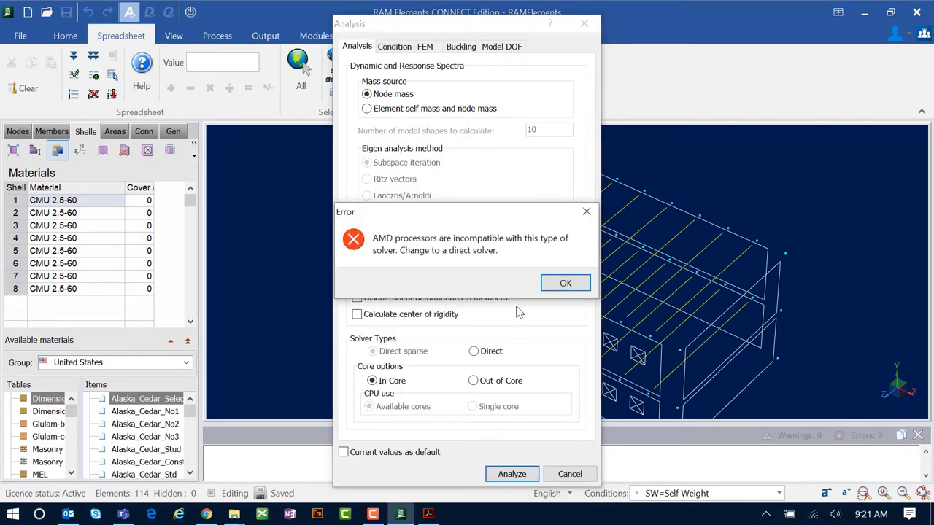
click(558, 283)
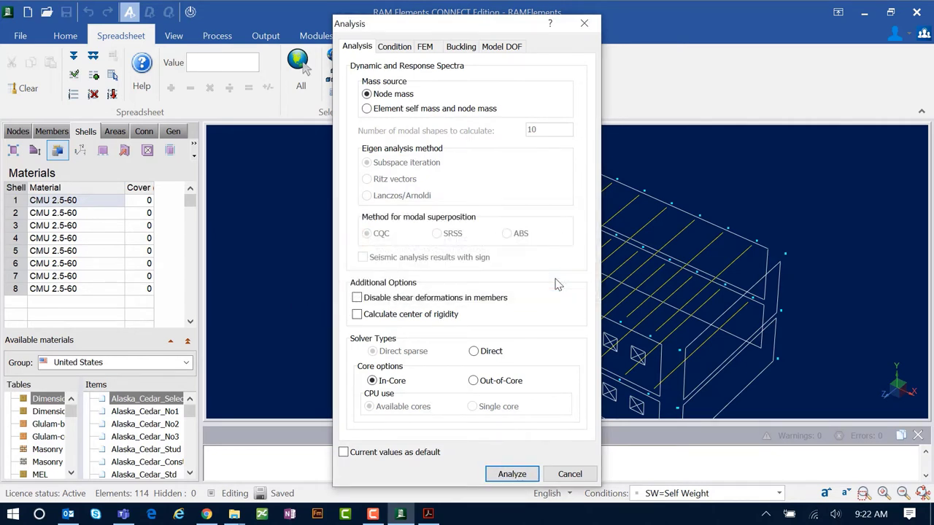
click(480, 354)
click(510, 475)
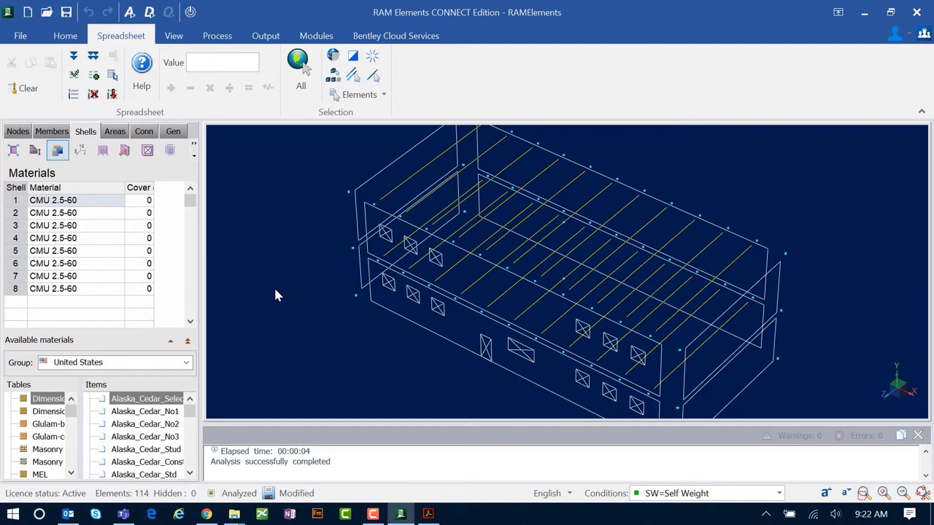
- Assign a masonry wall design to the lower and upper front wall shells with the window openings
click(316, 37)
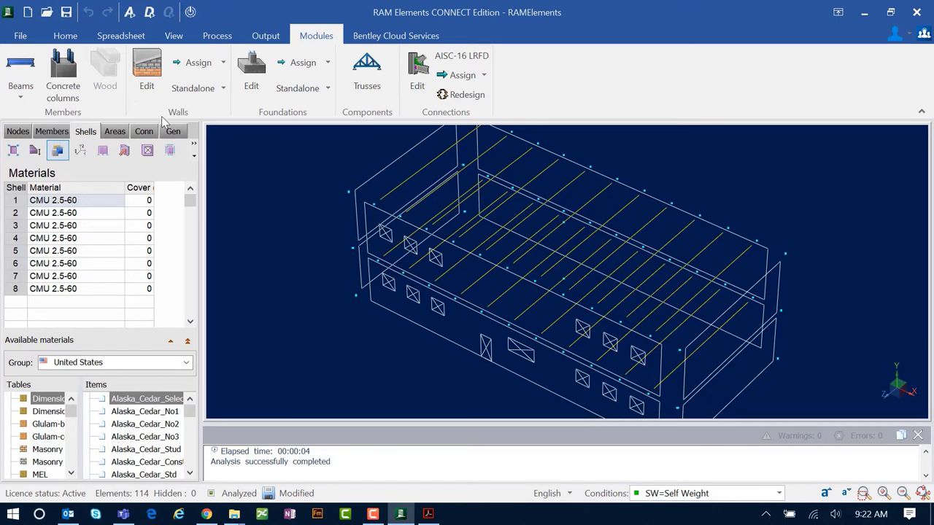
click(195, 89)
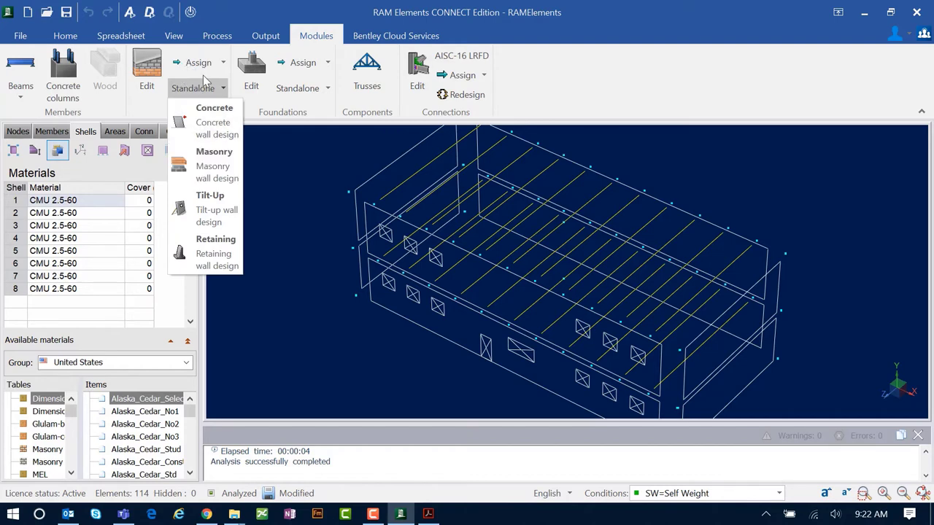
click(283, 164)
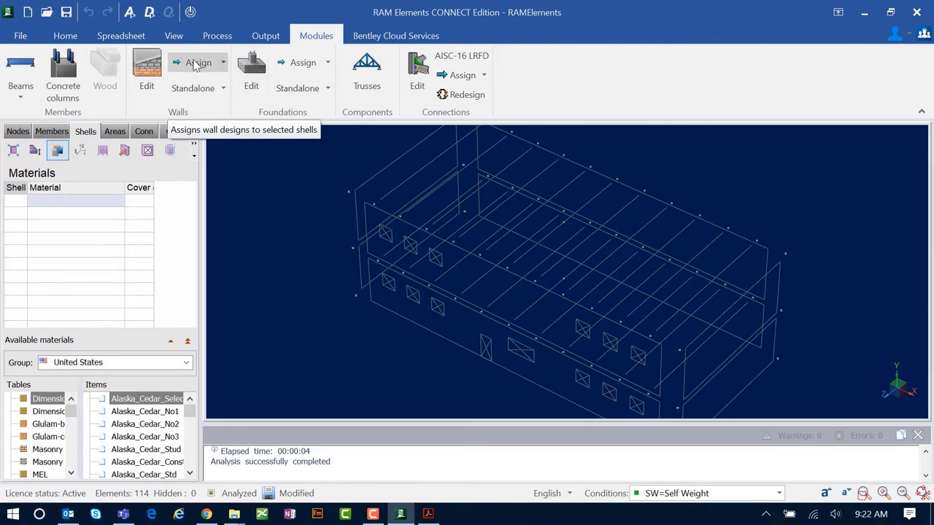
click(447, 327)
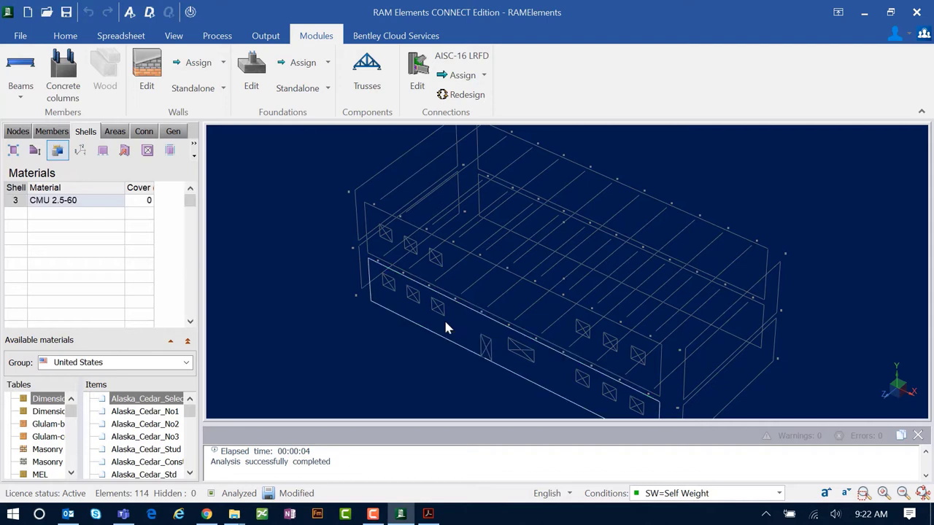
click(444, 259)
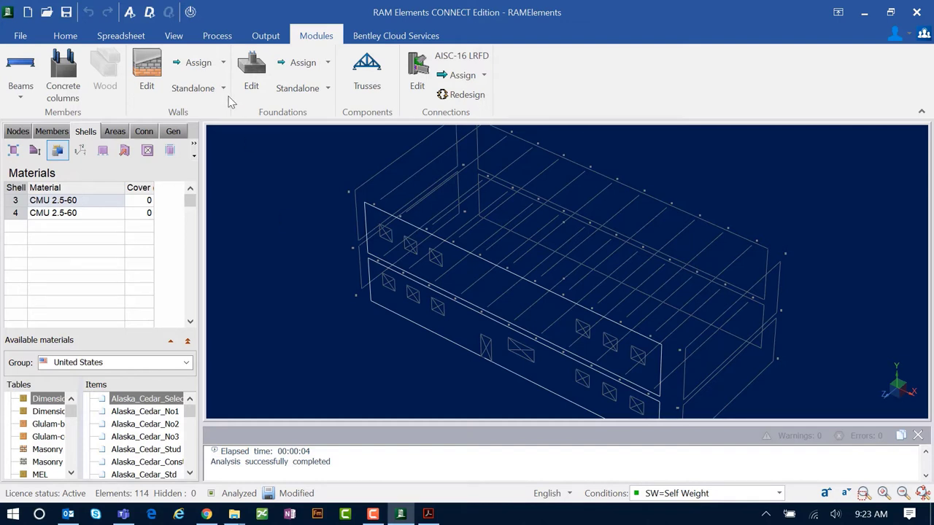
click(199, 63)
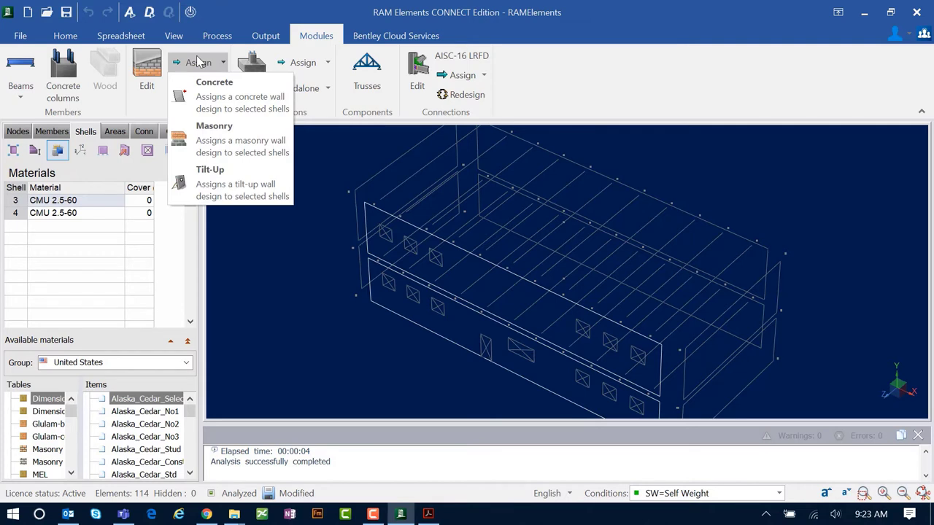
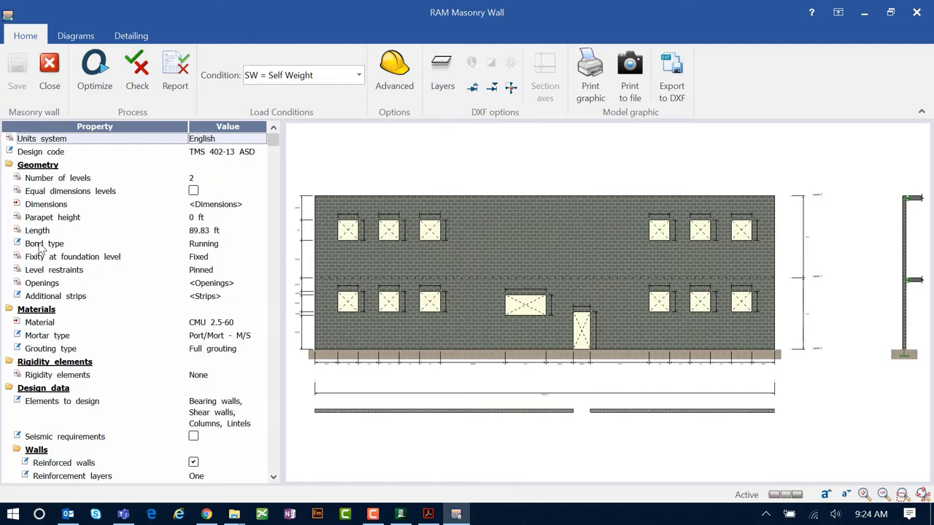
- Review the masonry wall's bond type choices and its additional strips table without changing them
click(202, 248)
click(208, 250)
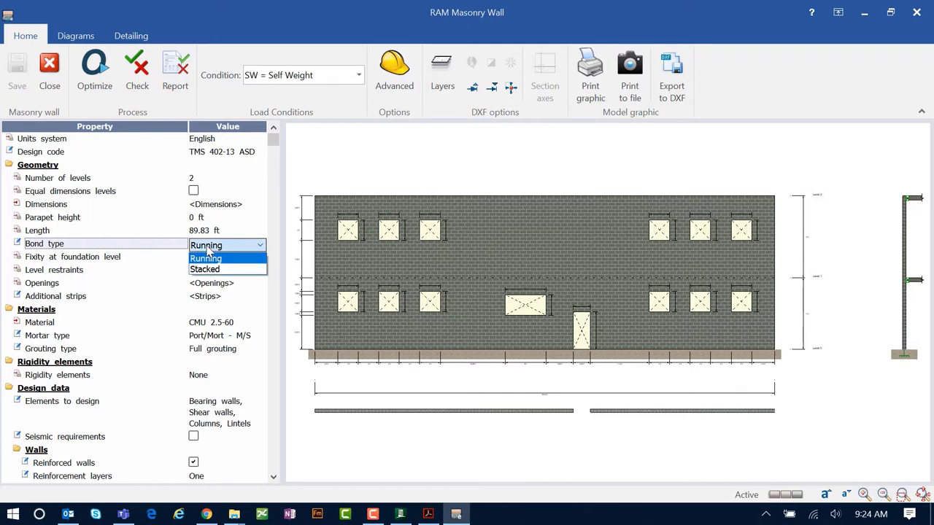
click(208, 251)
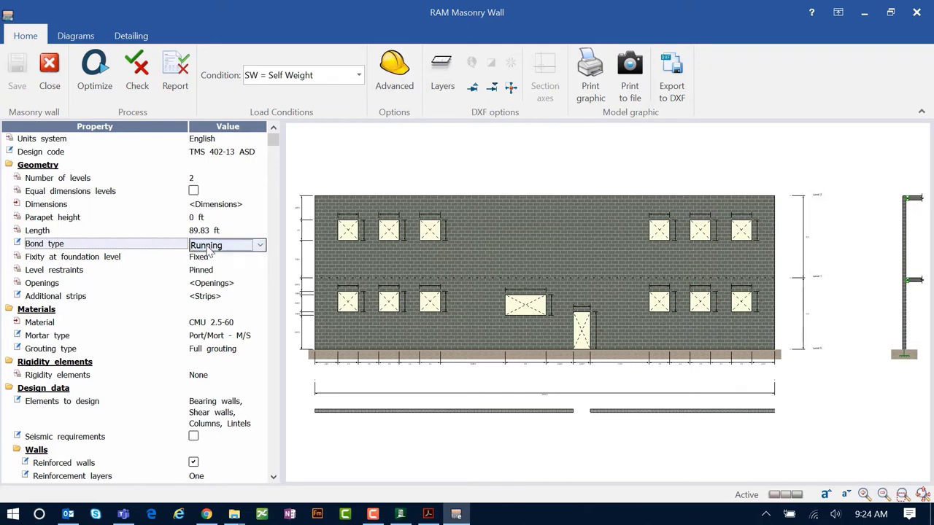
click(223, 299)
click(222, 300)
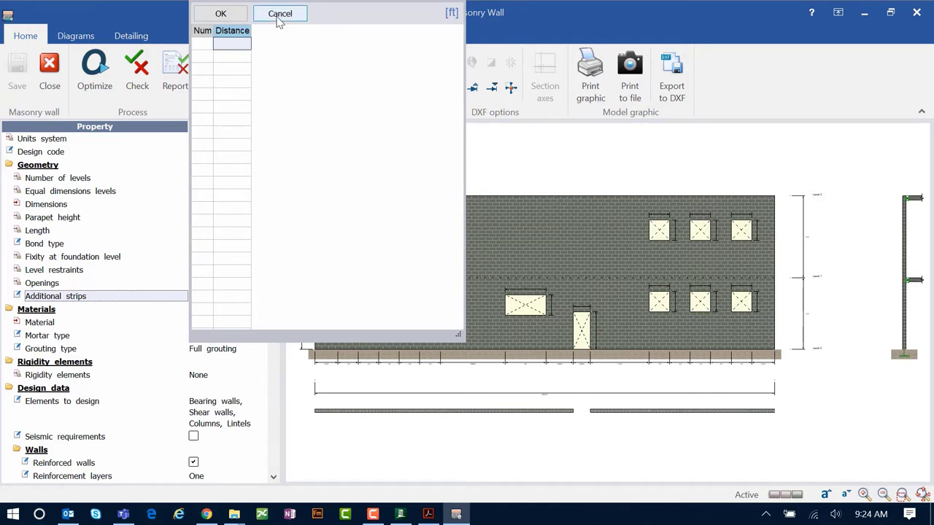
click(280, 16)
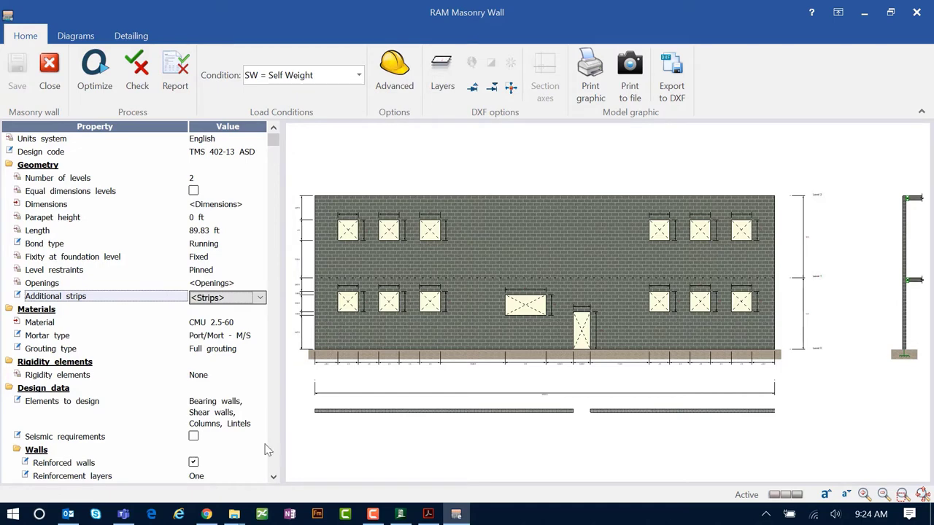
- Review the available mortar types and grouting types for the wall without changing the selections
click(273, 477)
click(273, 477)
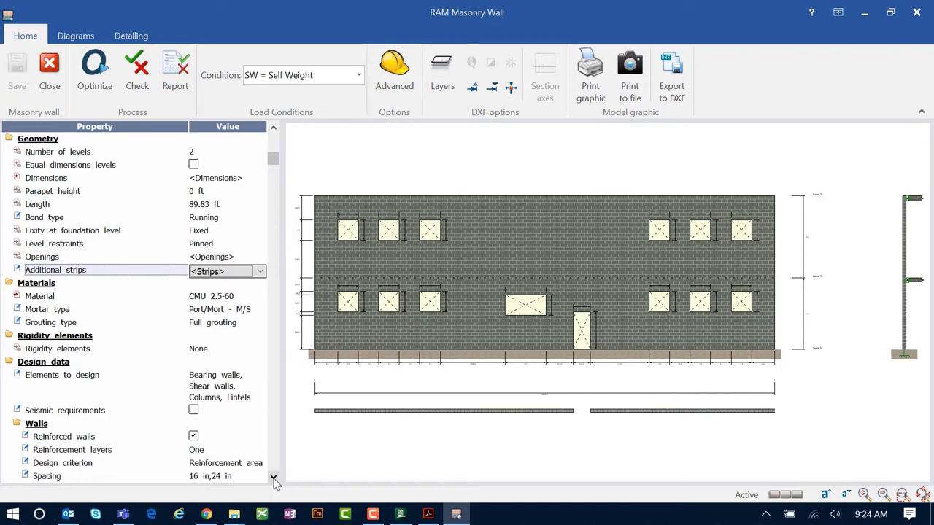
double_click(273, 478)
double_click(273, 478)
double_click(272, 478)
double_click(273, 478)
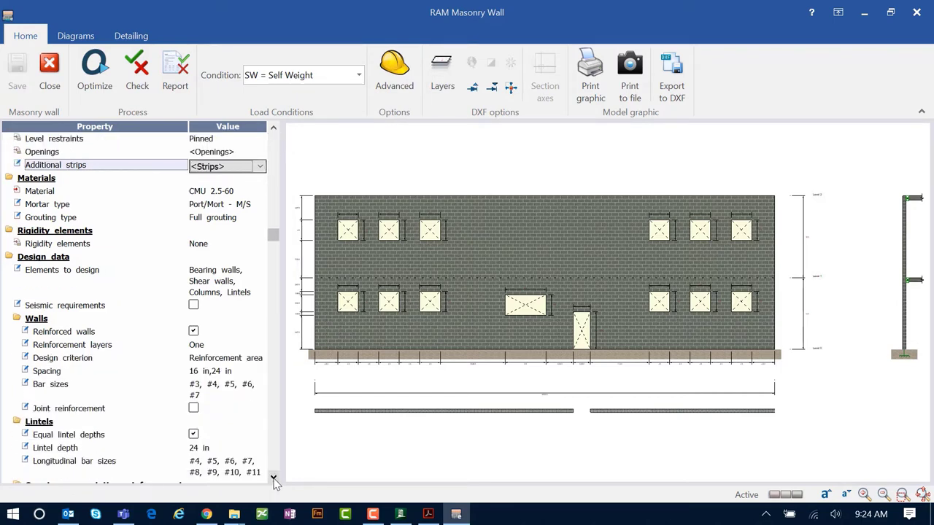
click(273, 478)
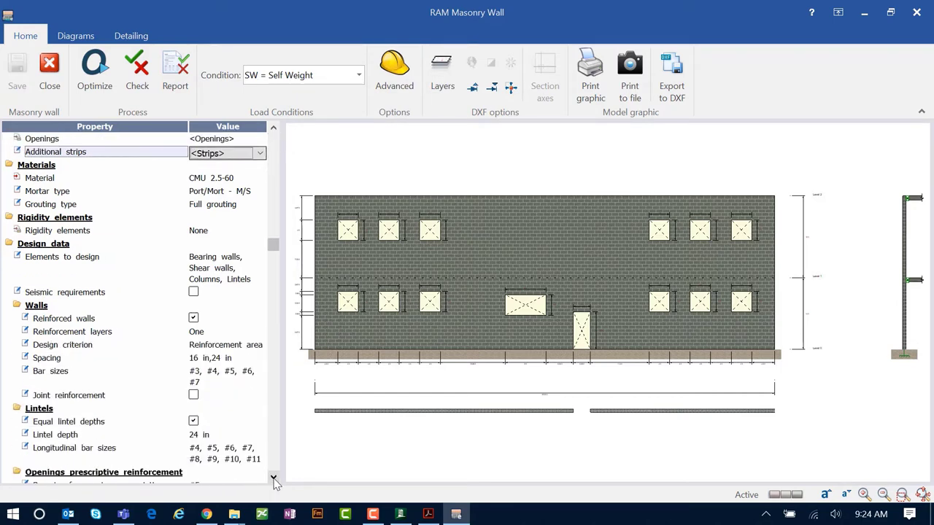
click(248, 191)
click(249, 192)
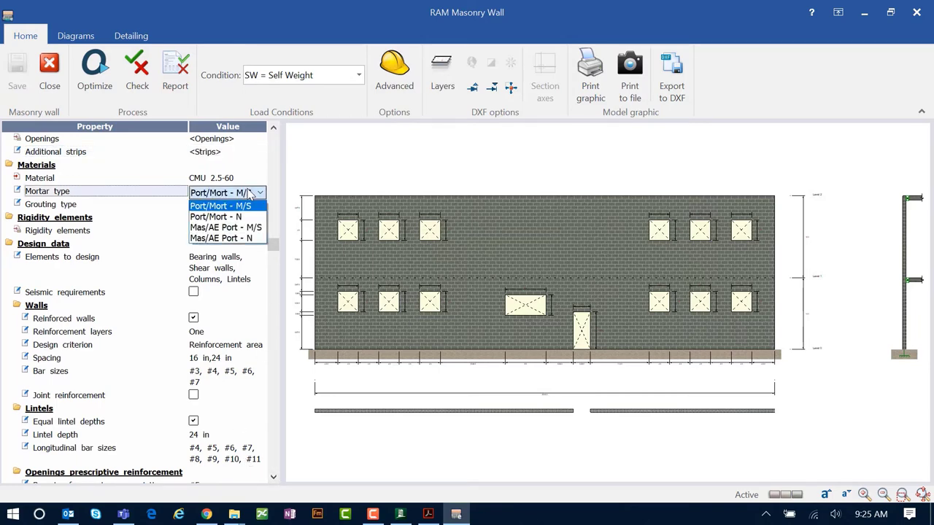
click(249, 192)
click(237, 207)
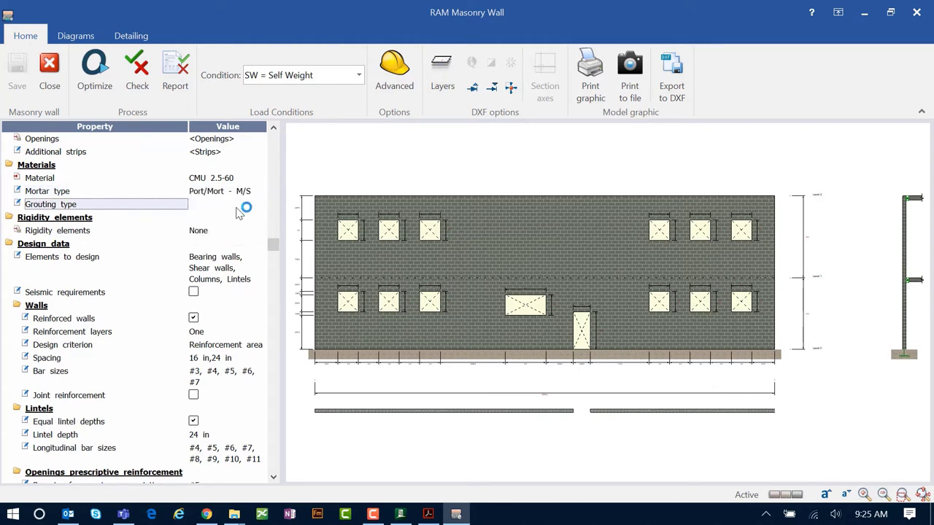
click(237, 210)
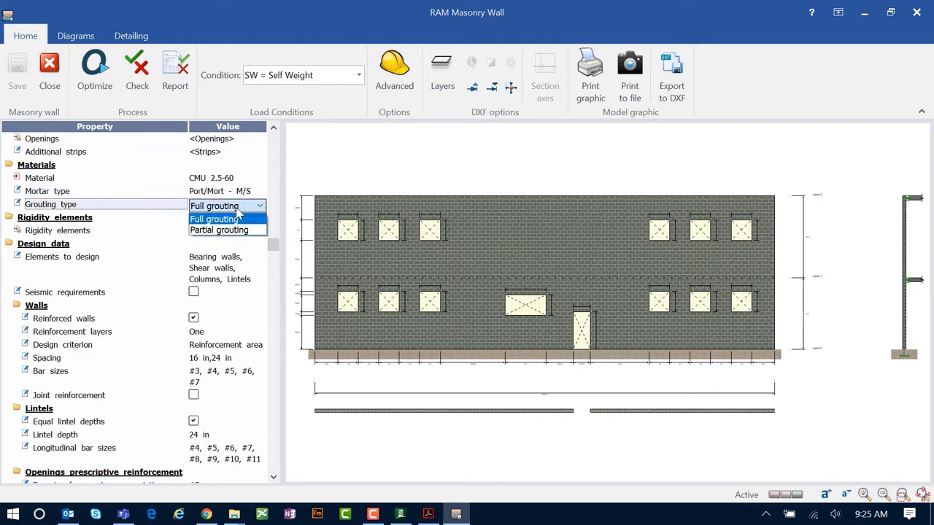
click(238, 217)
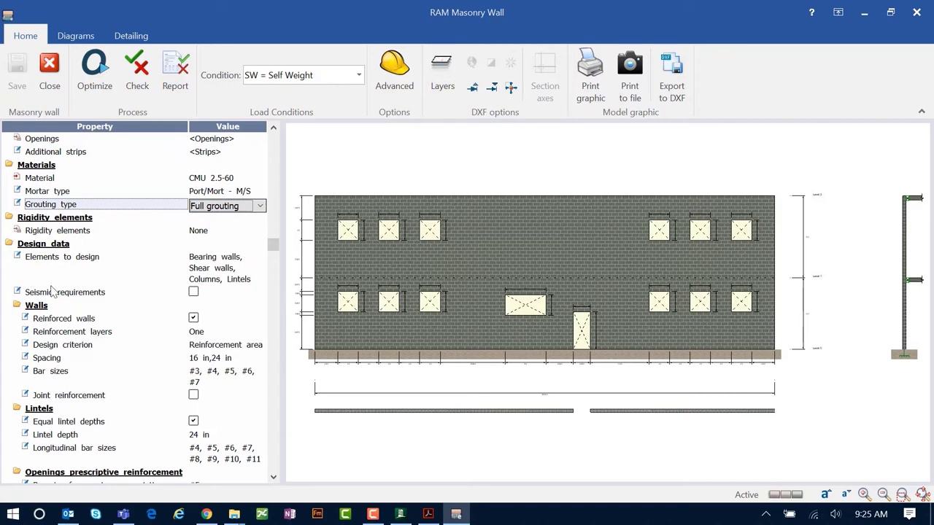
- Examine which element types are included in the wall design and leave the selection as it is
click(213, 276)
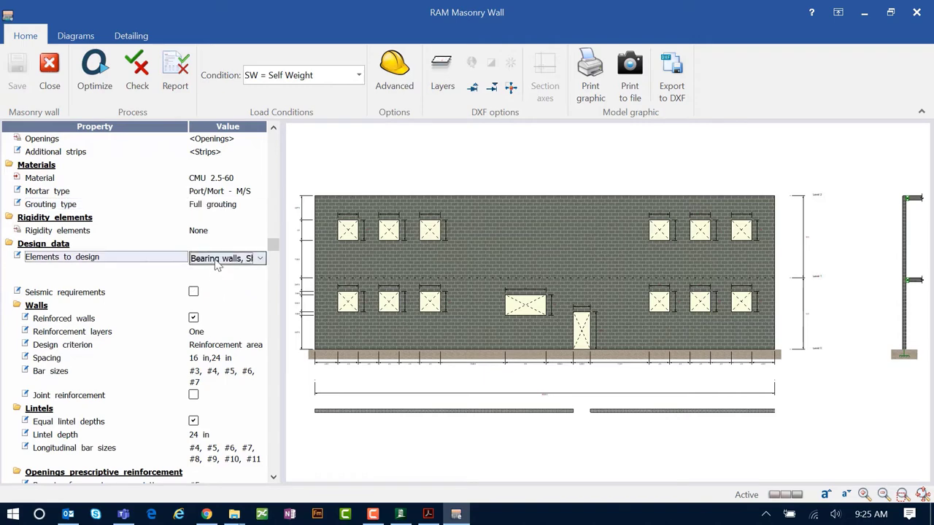
click(215, 261)
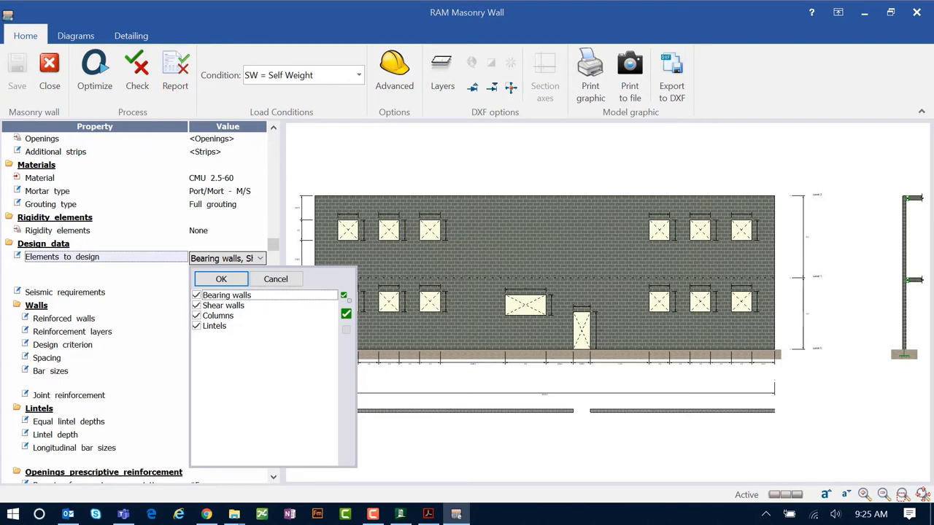
key(alt+Tab)
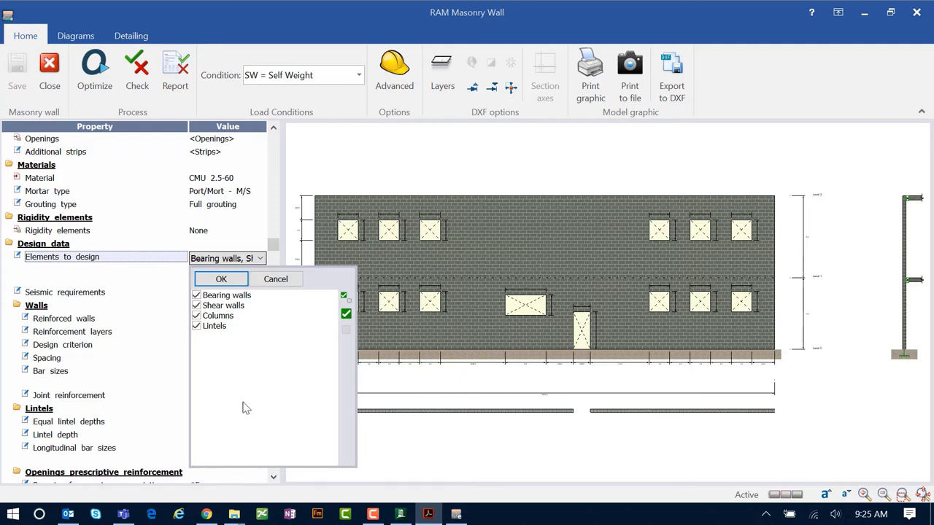
click(276, 279)
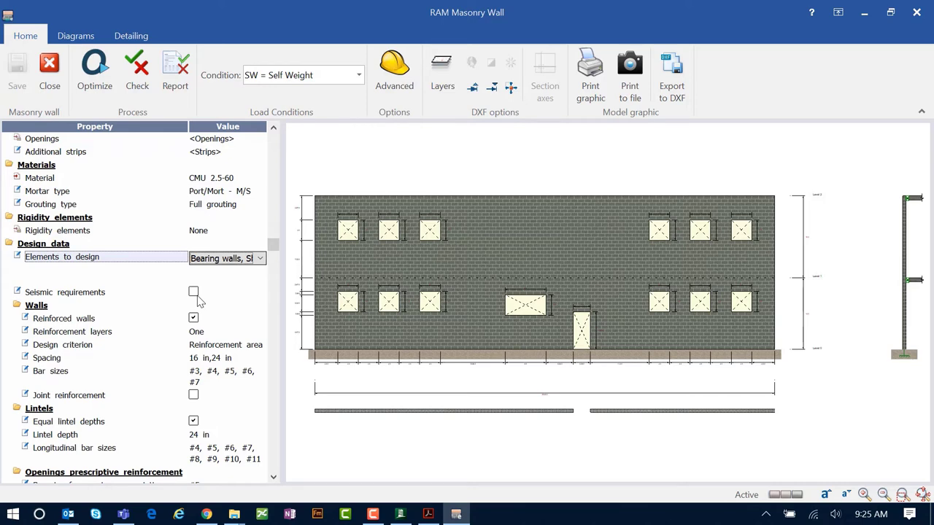
- Look through the remaining design data and examine the selectable spacings and bar sizes for the wall reinforcement
click(274, 476)
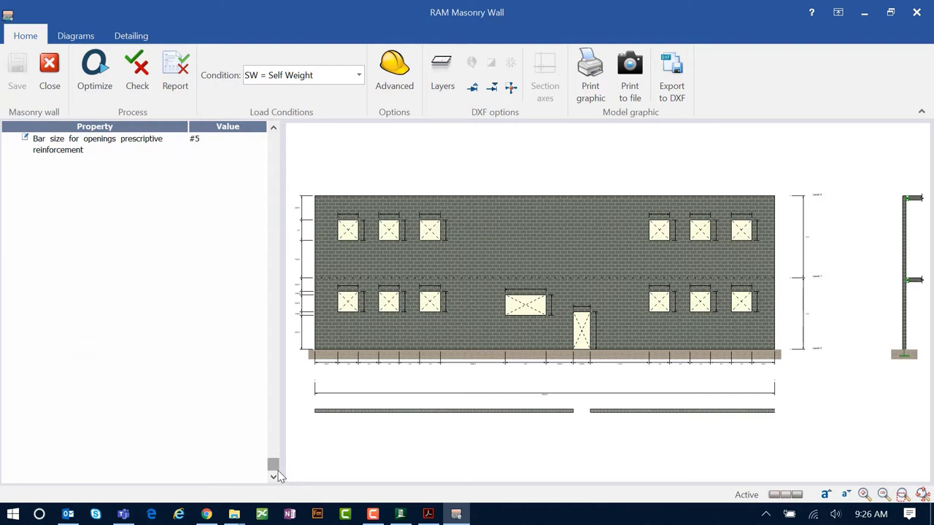
click(273, 128)
click(274, 129)
click(273, 129)
click(273, 128)
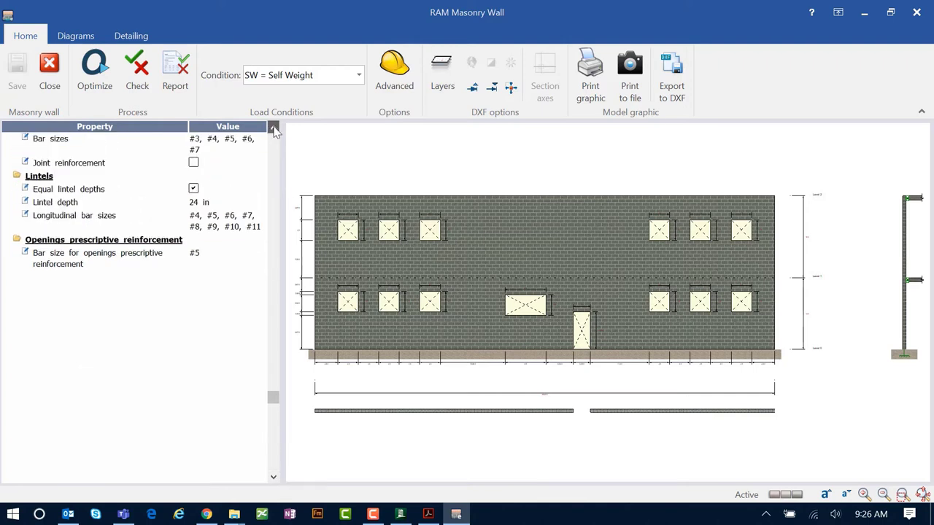
click(274, 129)
click(273, 128)
click(273, 128)
click(273, 128)
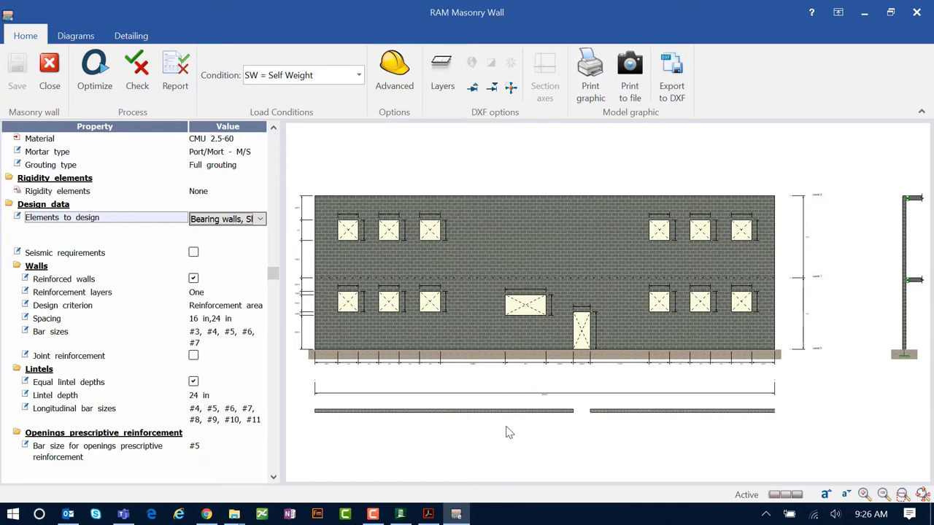
click(212, 324)
click(212, 327)
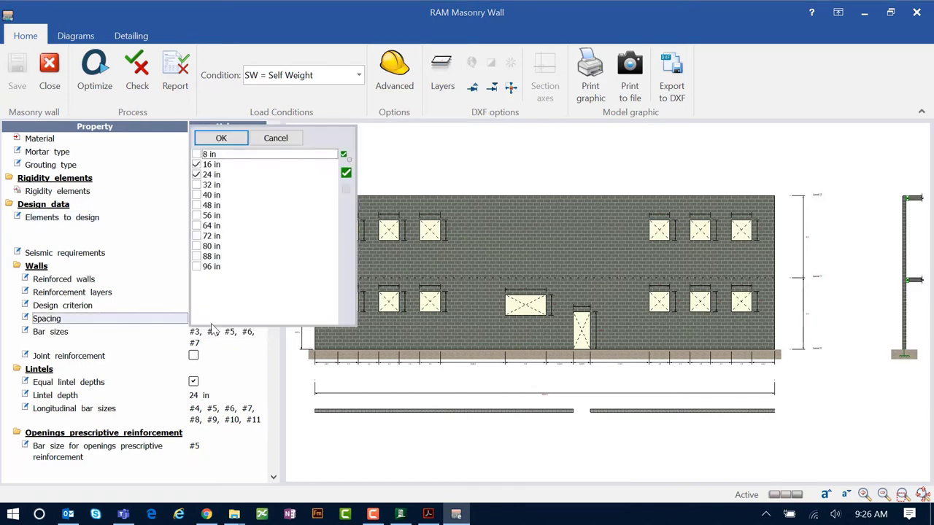
click(282, 139)
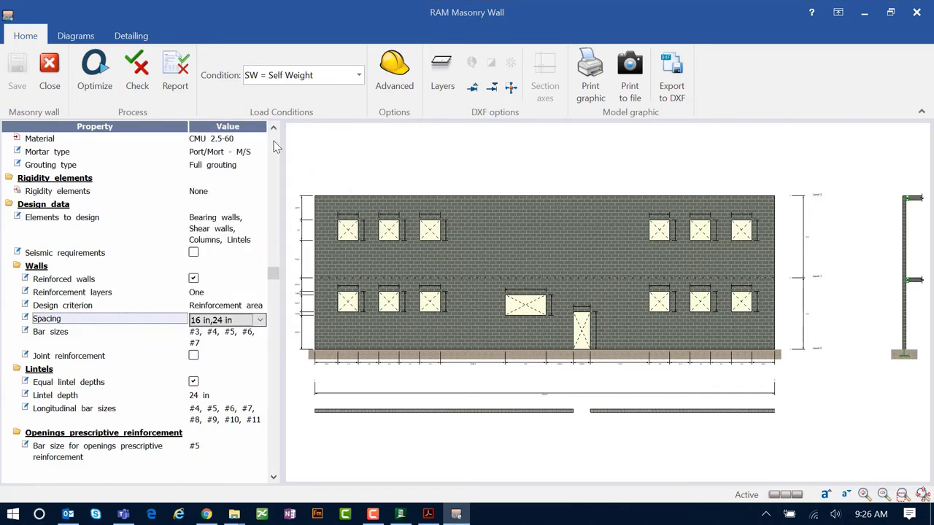
click(217, 334)
click(216, 334)
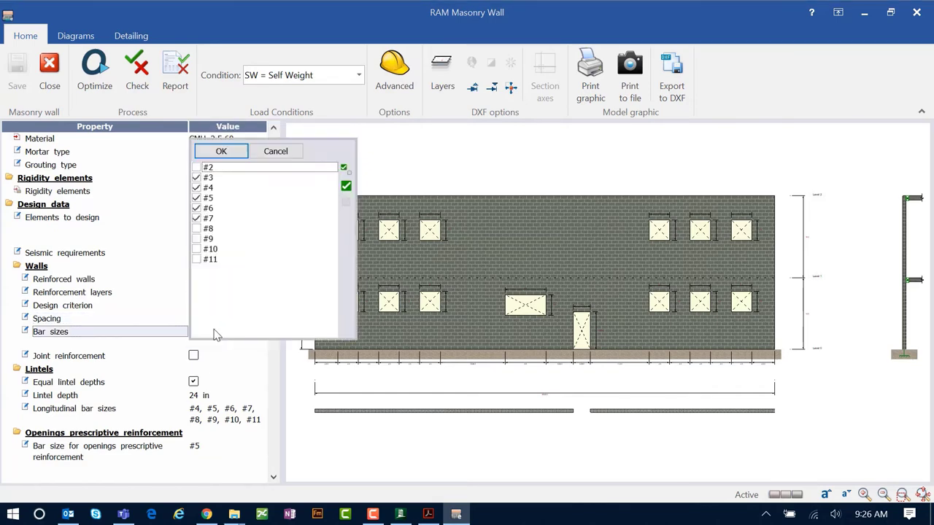
click(275, 150)
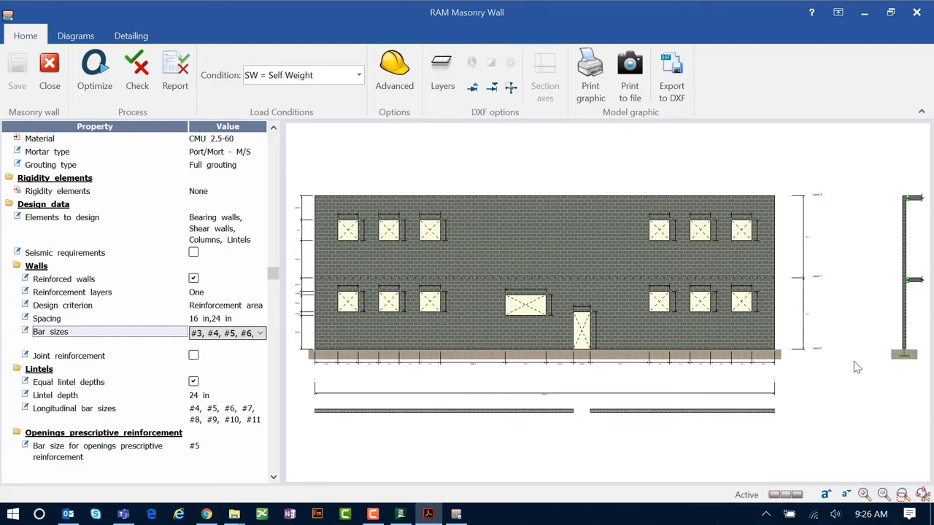
- Review the advanced options for edge distance and parapet load, and enable distributing the pressure load to opening sides
click(394, 73)
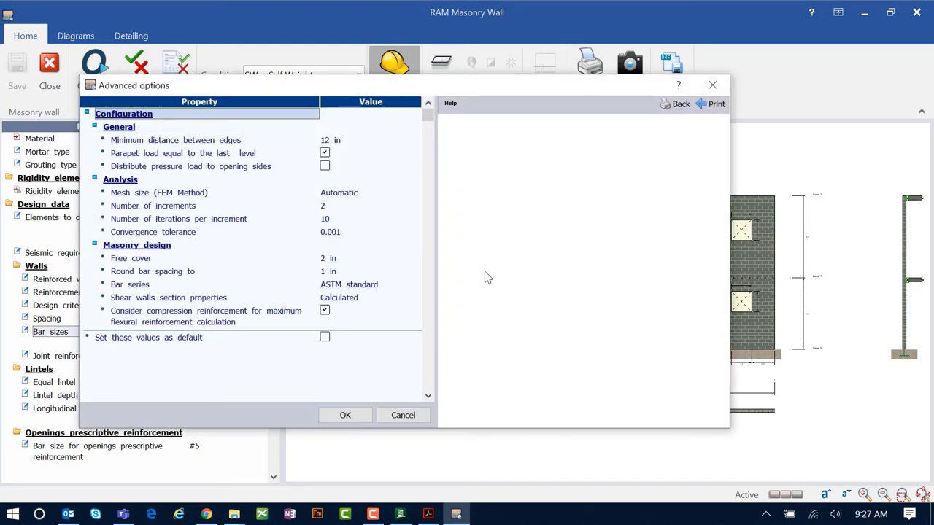
click(223, 138)
click(210, 154)
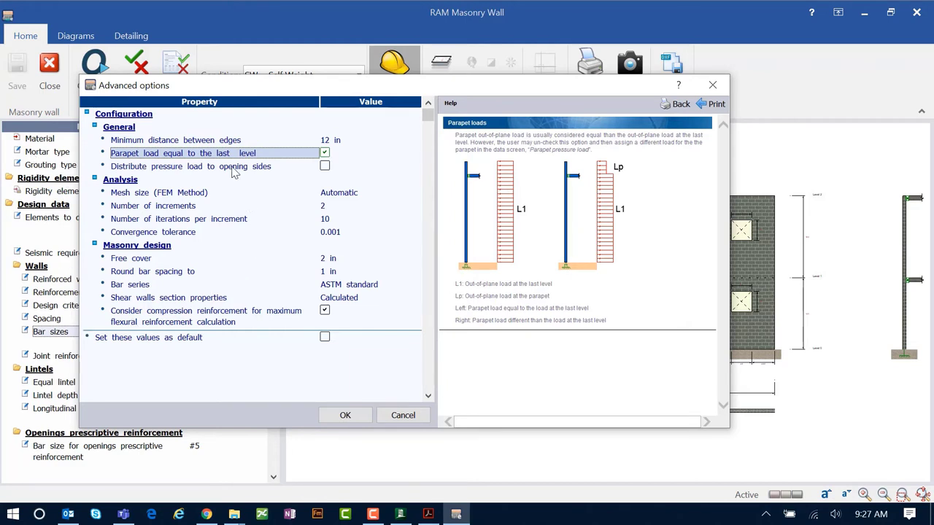
click(233, 168)
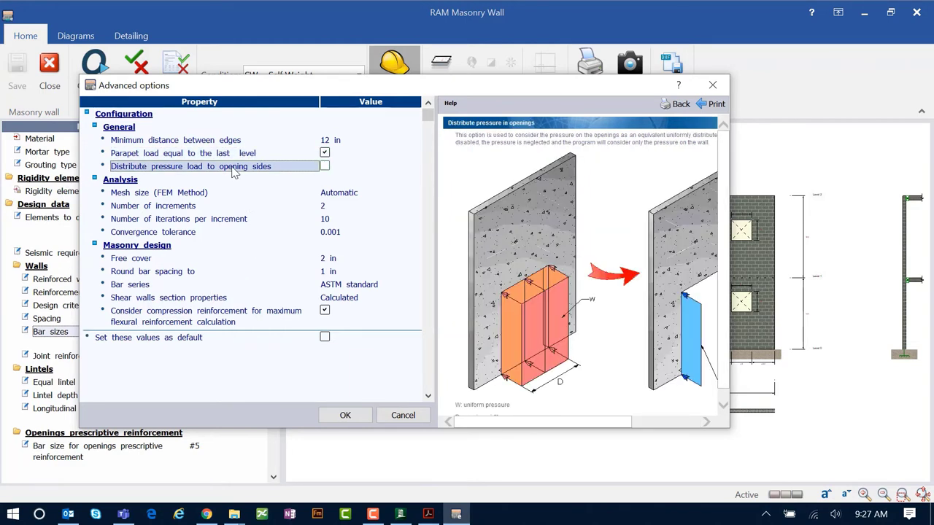
click(325, 166)
- Check the bar series choices, keep ASTM standard, and accept the advanced options
click(368, 285)
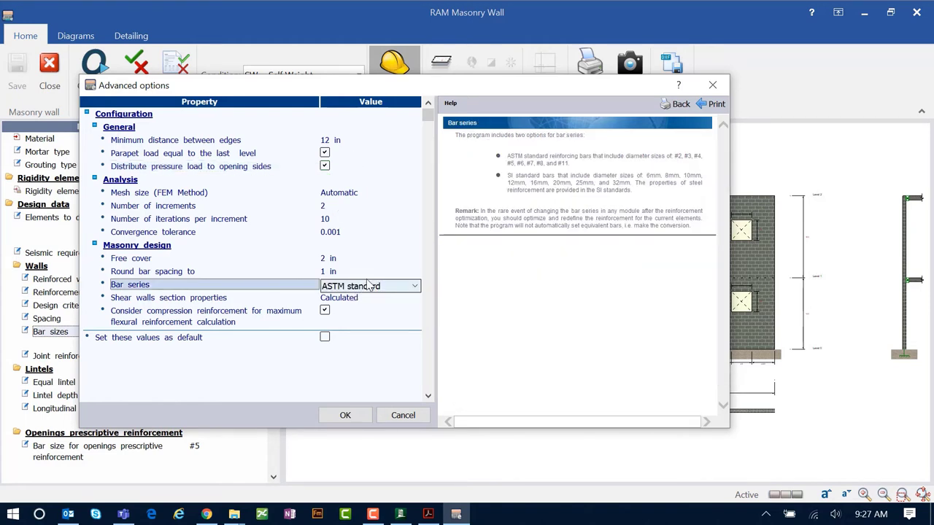
click(370, 288)
click(370, 290)
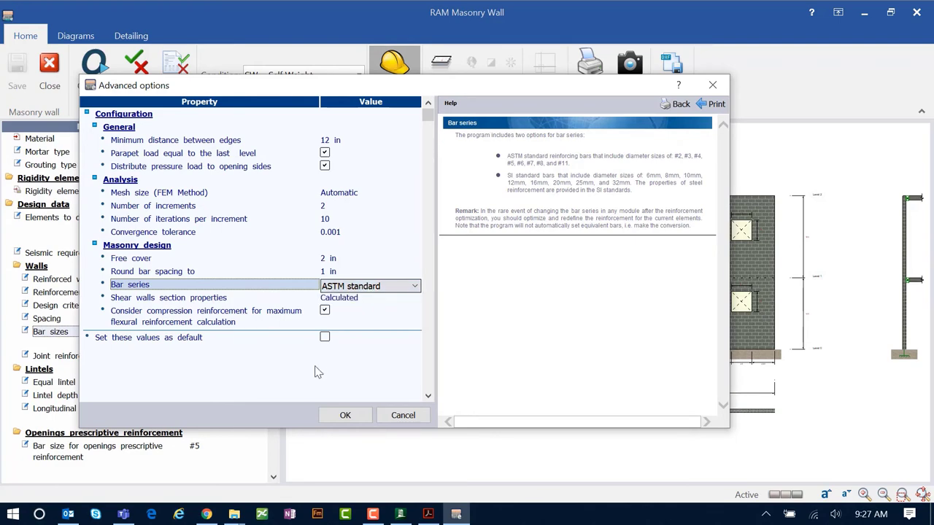
click(340, 416)
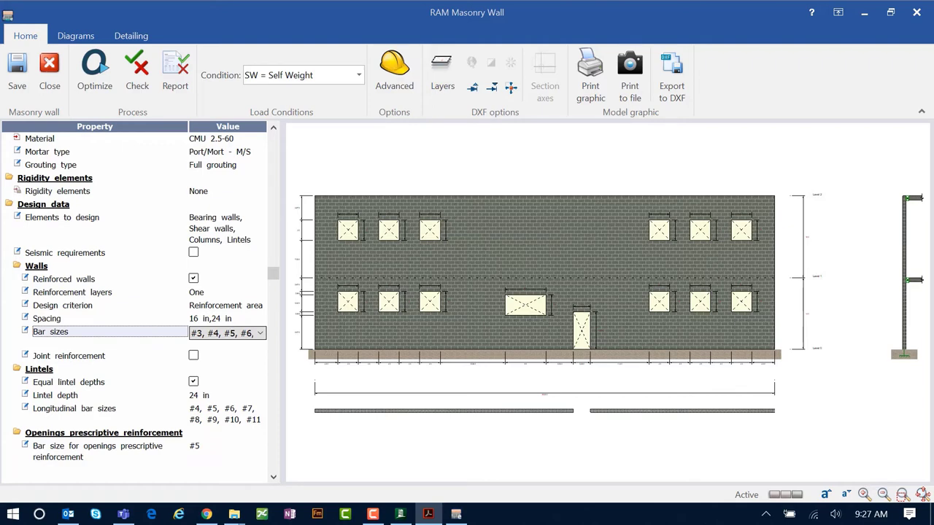
- Optimize the wall design and display the force diagrams for the Wz = Wind in the Z condition
click(90, 76)
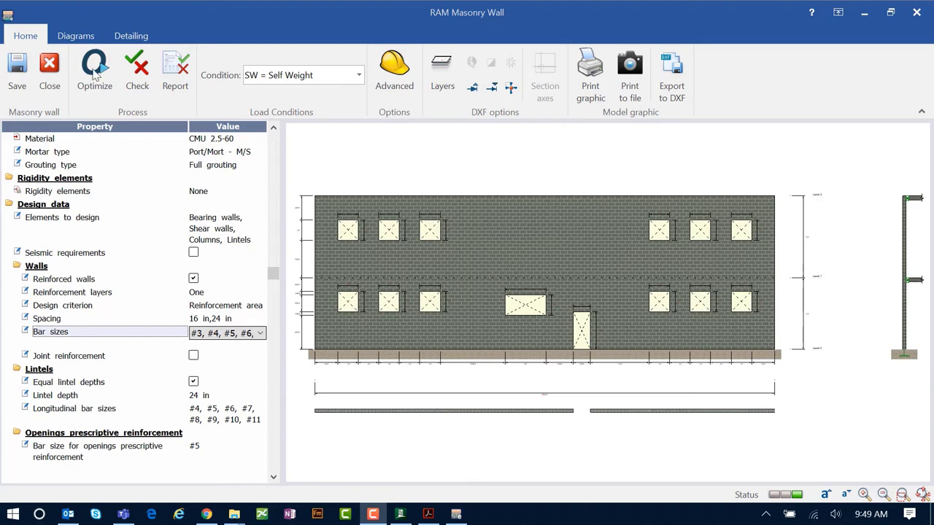
click(67, 43)
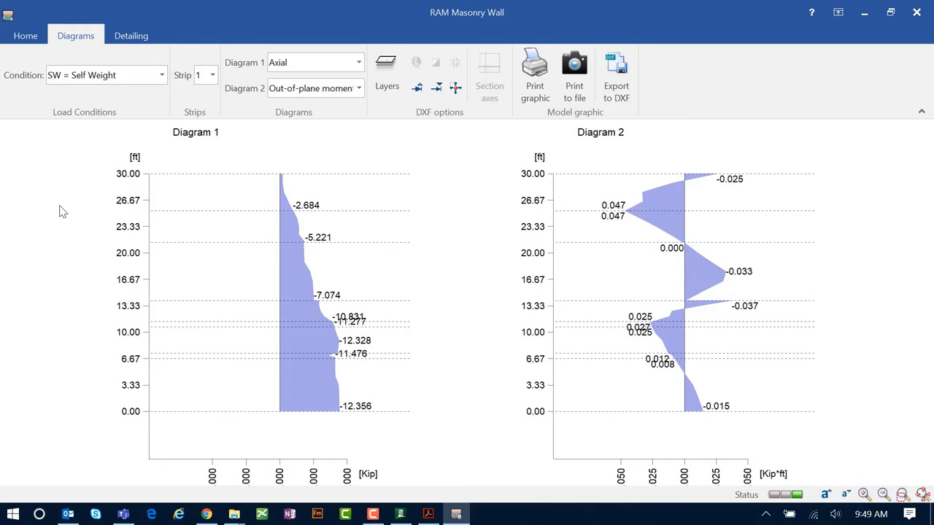
click(162, 76)
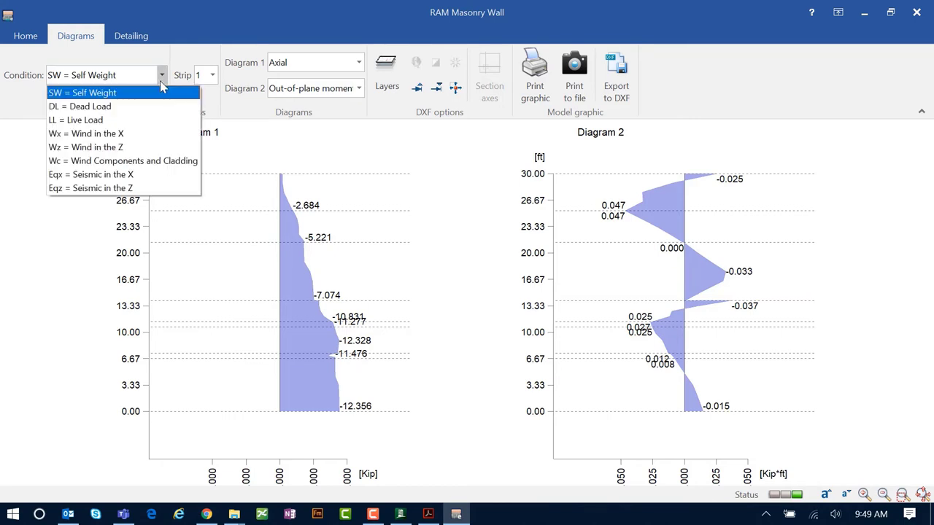
click(134, 148)
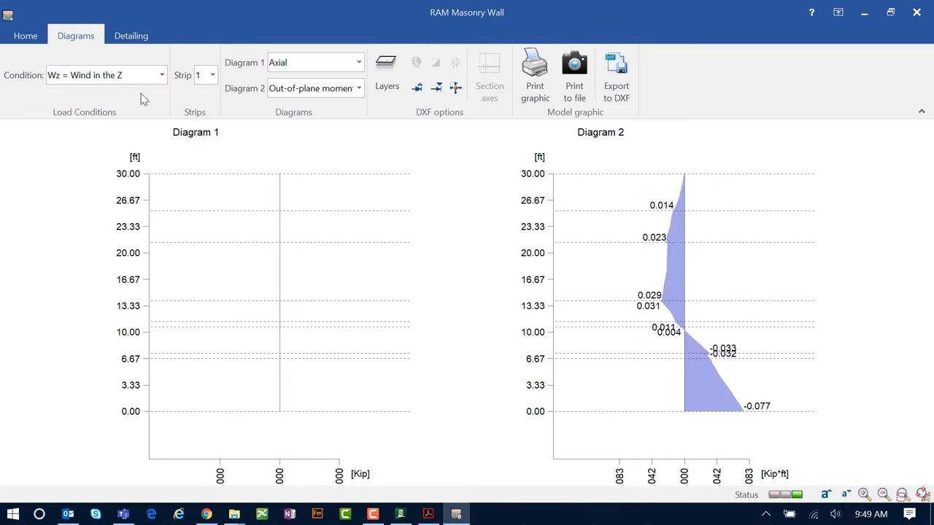
- Display the diagrams for condition DM12 = SW + DL + Wc and review the available diagram types, keeping axial and out-of-plane moments
click(162, 76)
scroll(124, 186, down, 5)
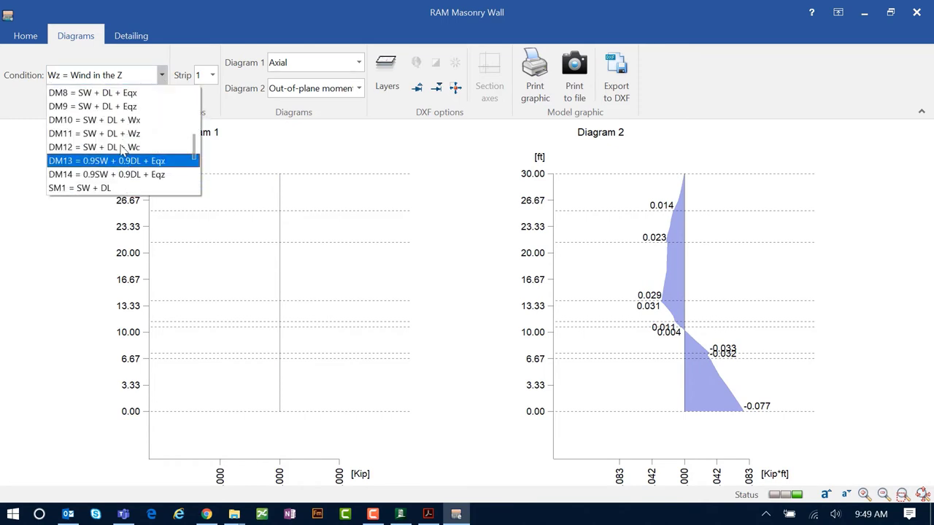
click(109, 147)
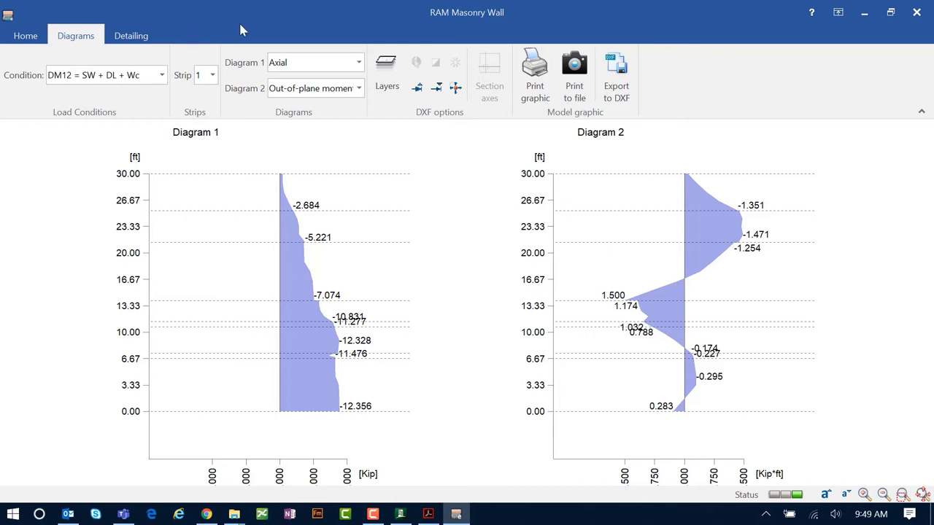
click(358, 64)
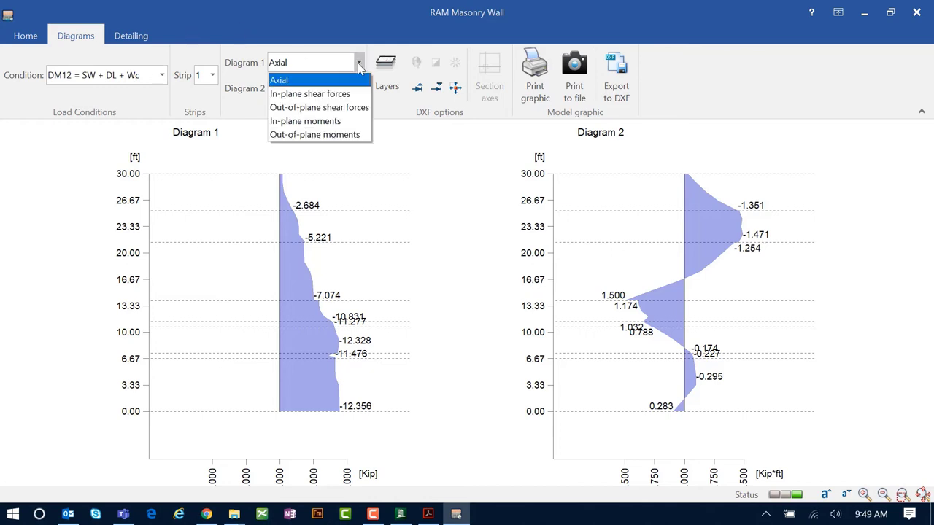
click(358, 63)
click(359, 88)
click(314, 156)
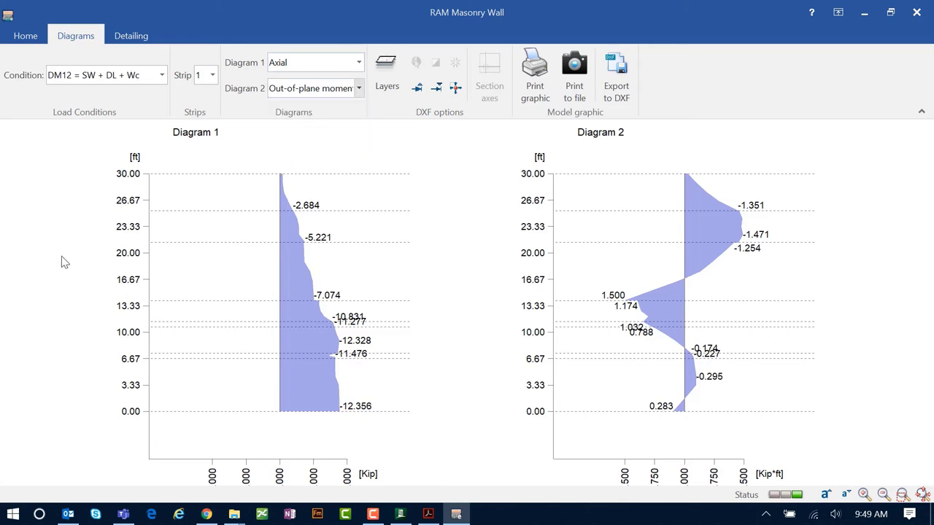
- Examine the wall's reinforcement detailing and the bar sizes selectable for vertical group 1 without changing them
click(124, 39)
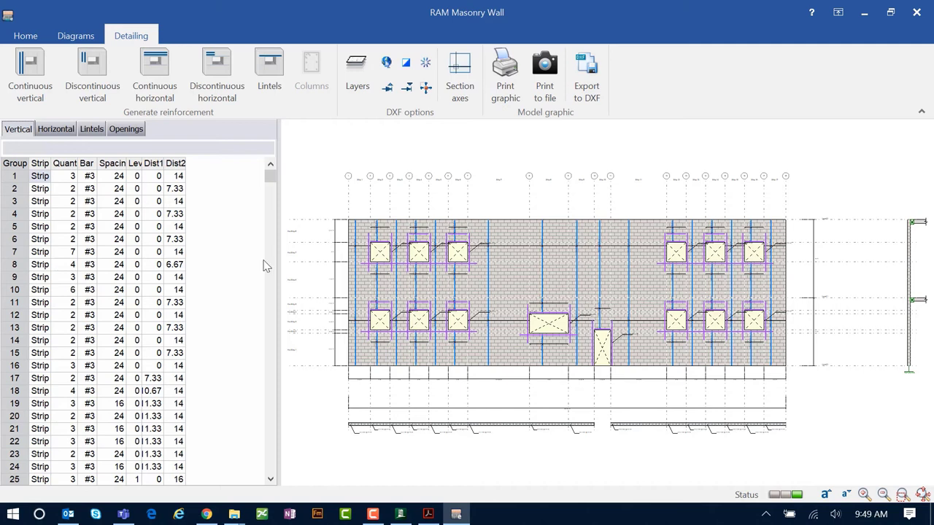
click(91, 180)
click(91, 180)
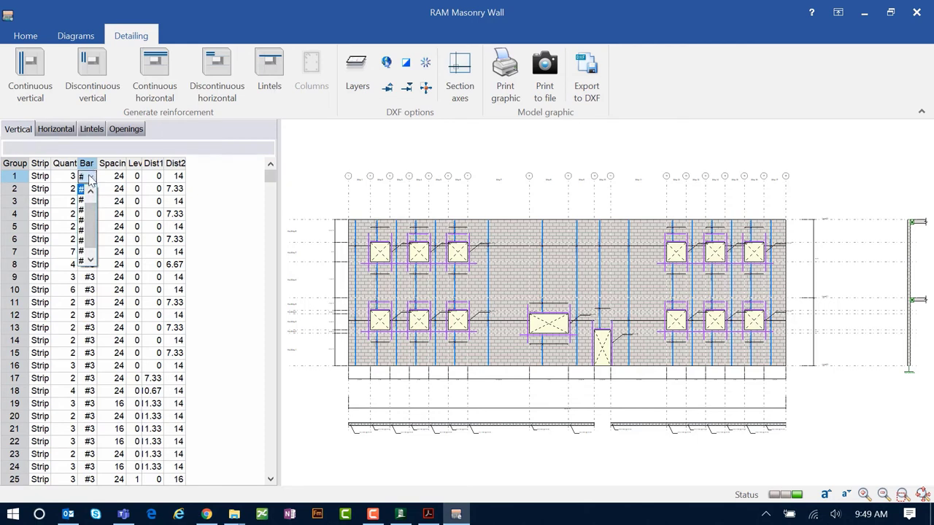
click(90, 180)
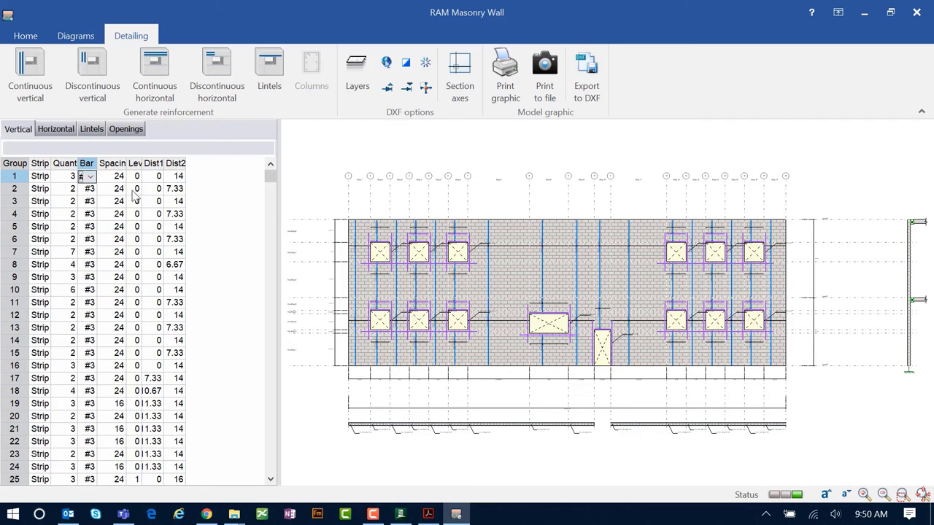
click(29, 87)
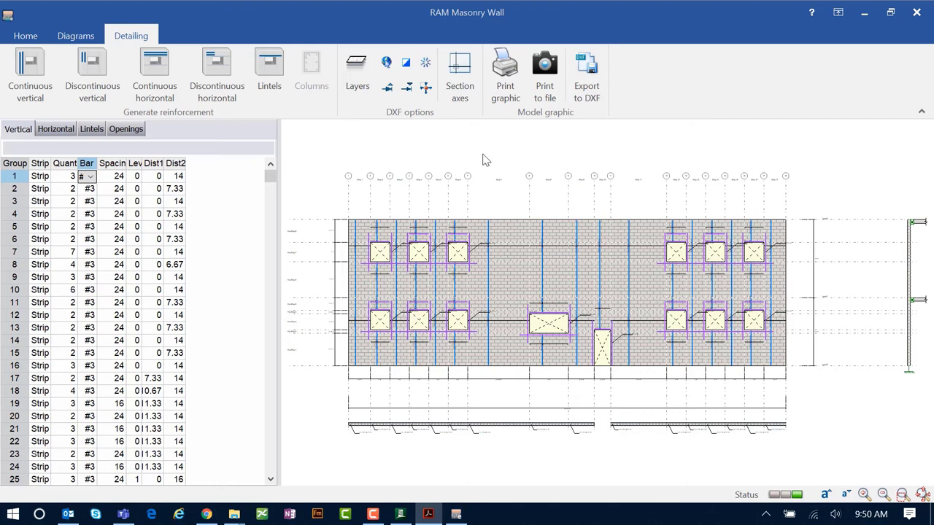
- Generate the wall design report and examine its general information, materials, openings and segment geometry
click(28, 37)
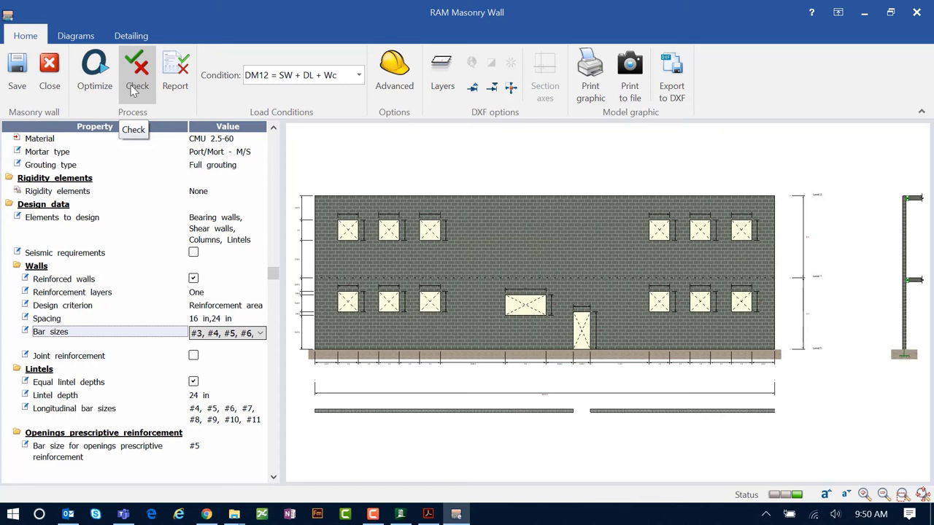
click(175, 91)
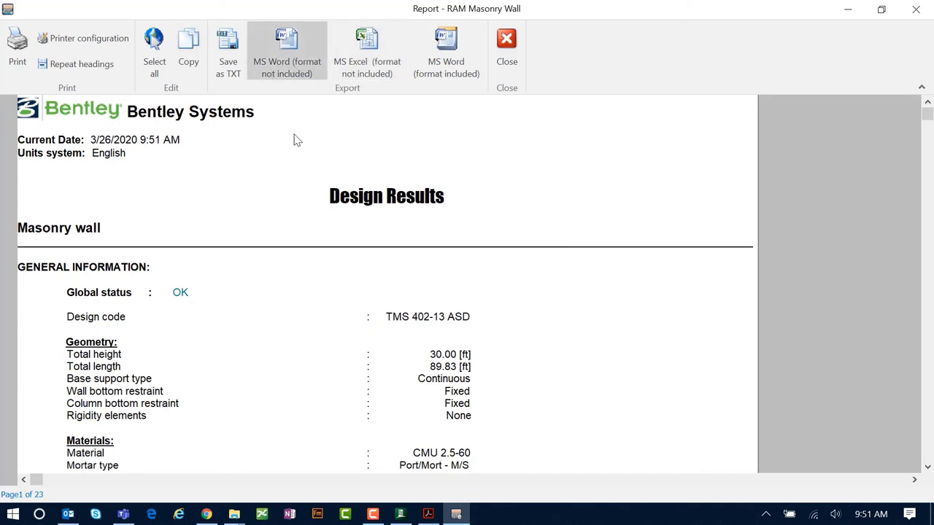
scroll(288, 198, down, 5)
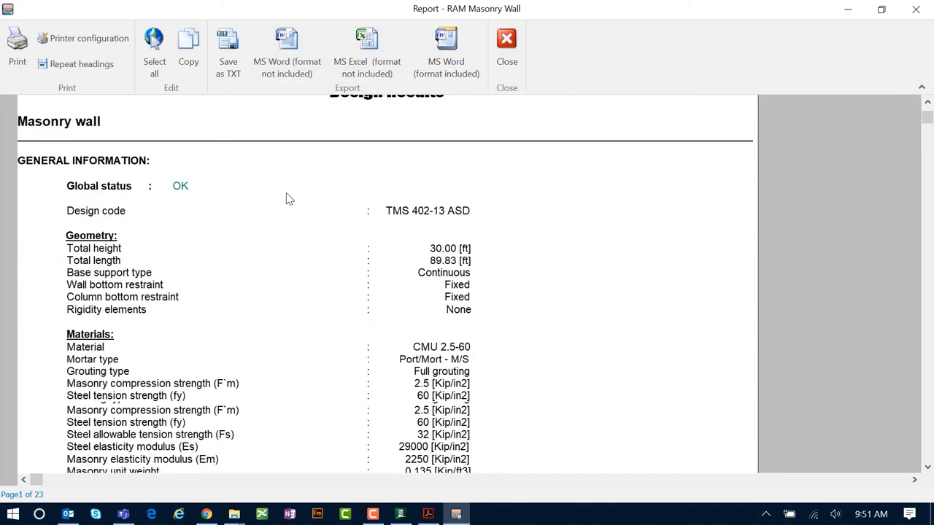
scroll(290, 198, down, 4)
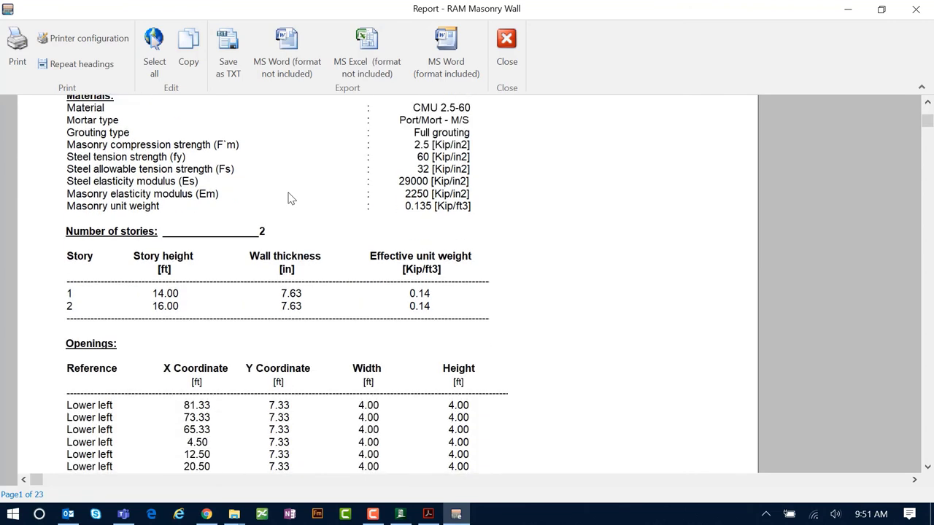
click(928, 383)
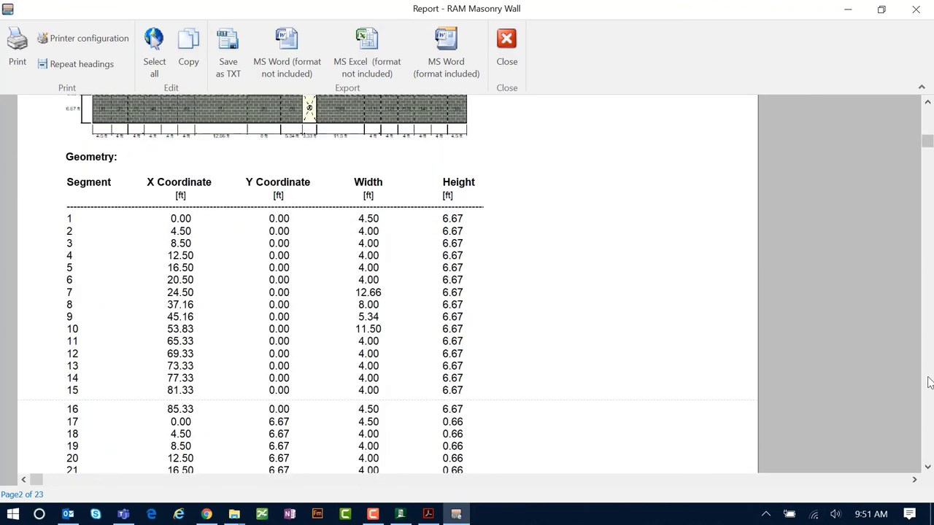
click(928, 383)
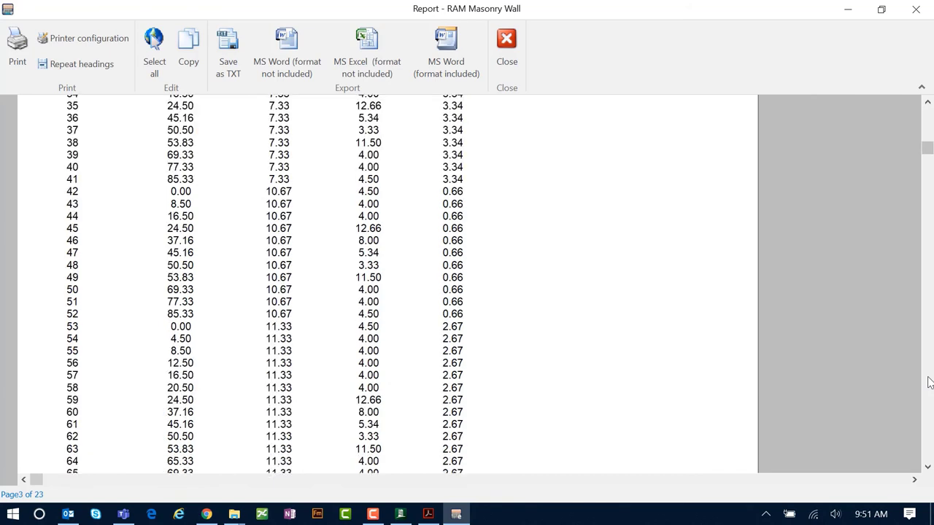
click(928, 383)
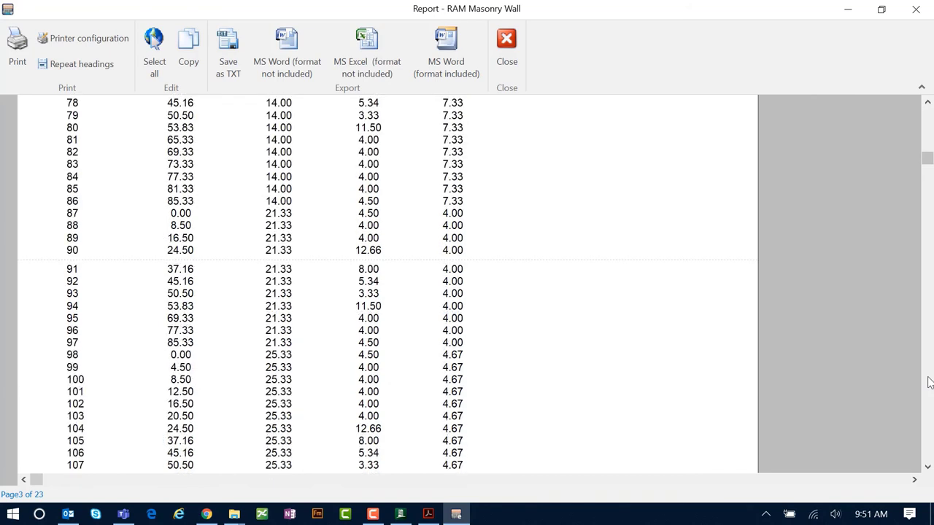
- Examine the report's reinforcement tables and segment design ratios for each condition, and close the report
click(928, 383)
click(928, 383)
click(929, 383)
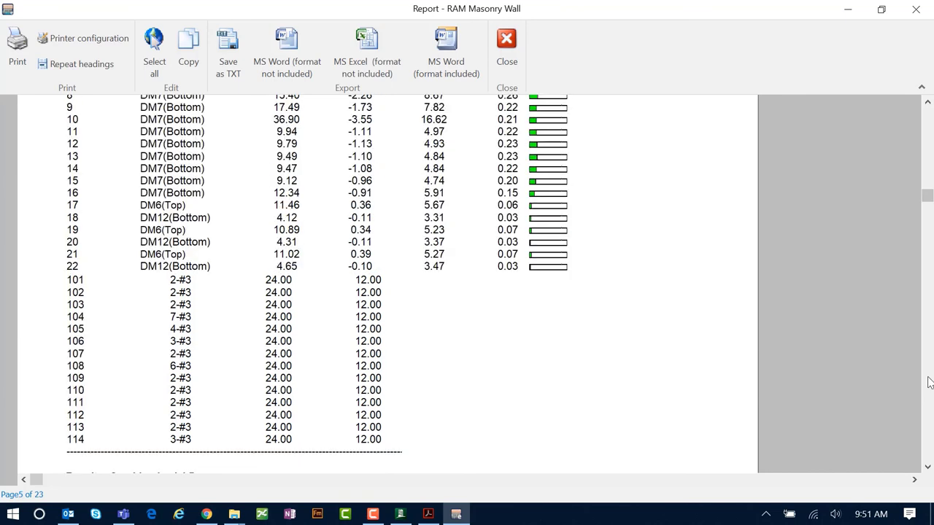
click(928, 383)
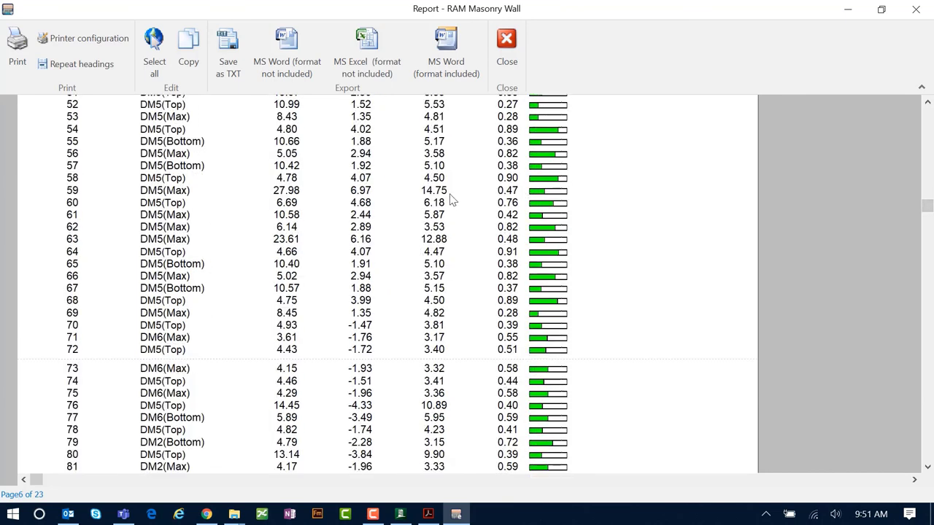
click(928, 409)
click(928, 408)
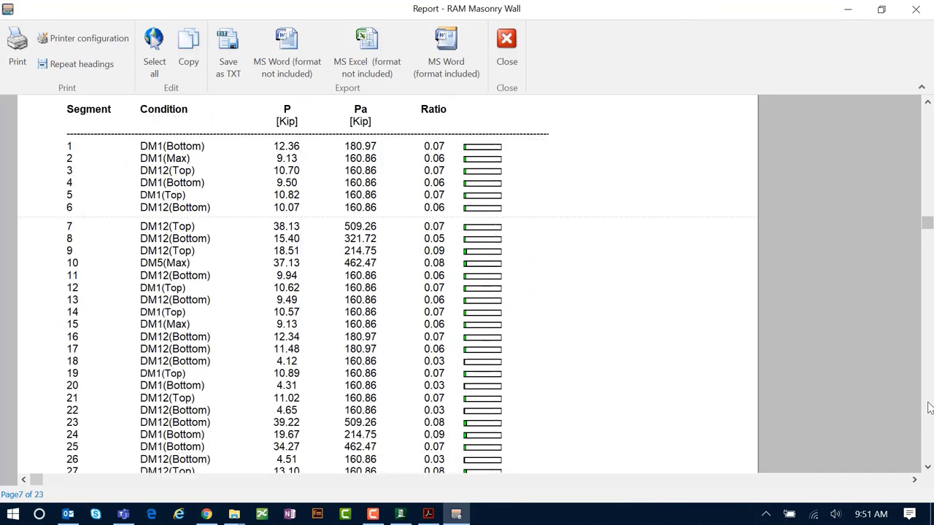
click(928, 409)
click(928, 408)
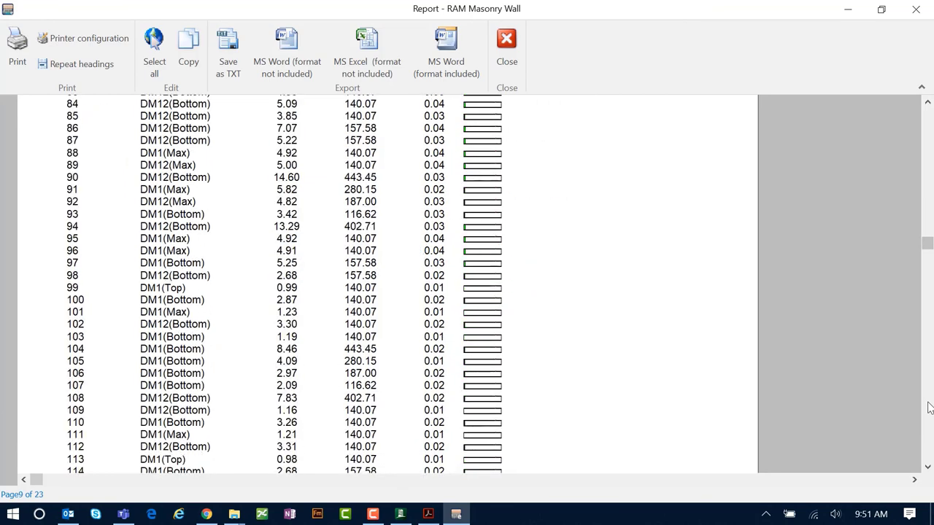
click(928, 409)
click(928, 408)
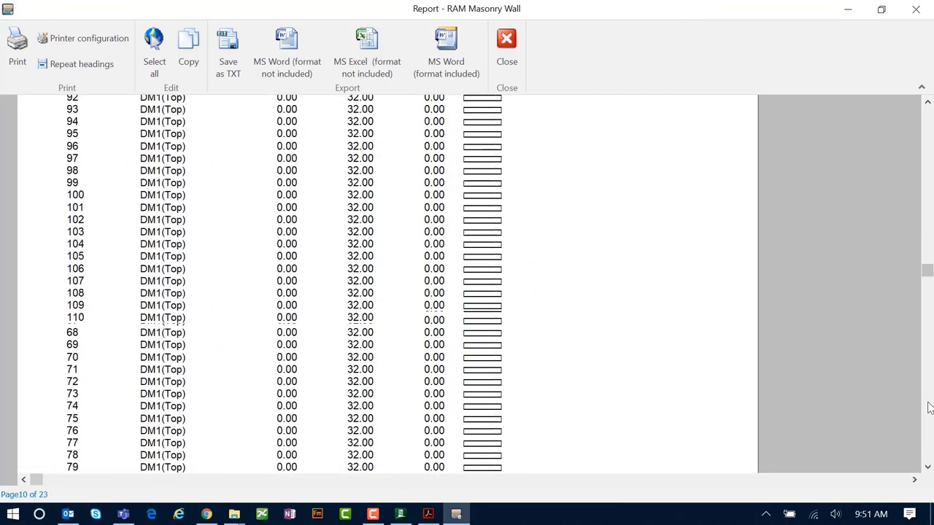
click(928, 409)
click(928, 409)
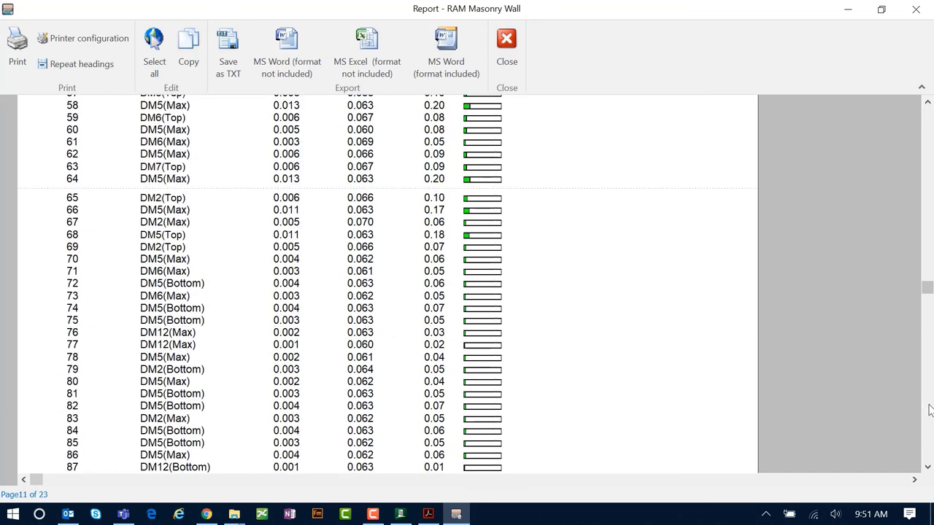
click(506, 47)
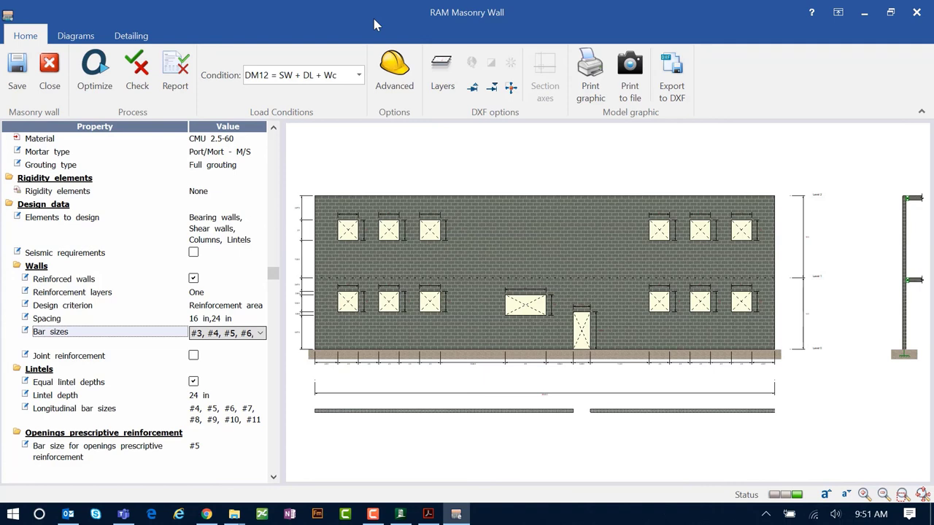
- Save the masonry wall design and close the wall module to return to the building model
click(17, 86)
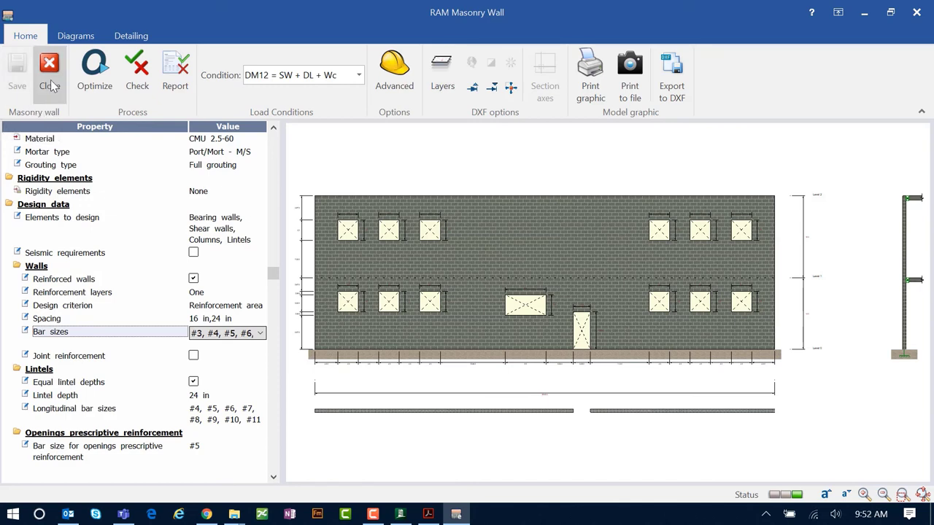
click(49, 80)
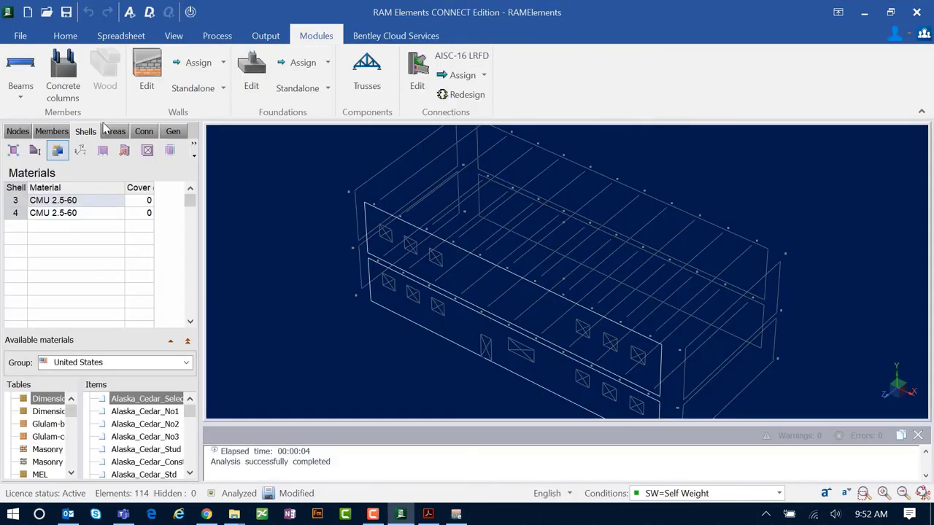
- Clear the current selection and select the lower shell of the building's side wall
click(272, 210)
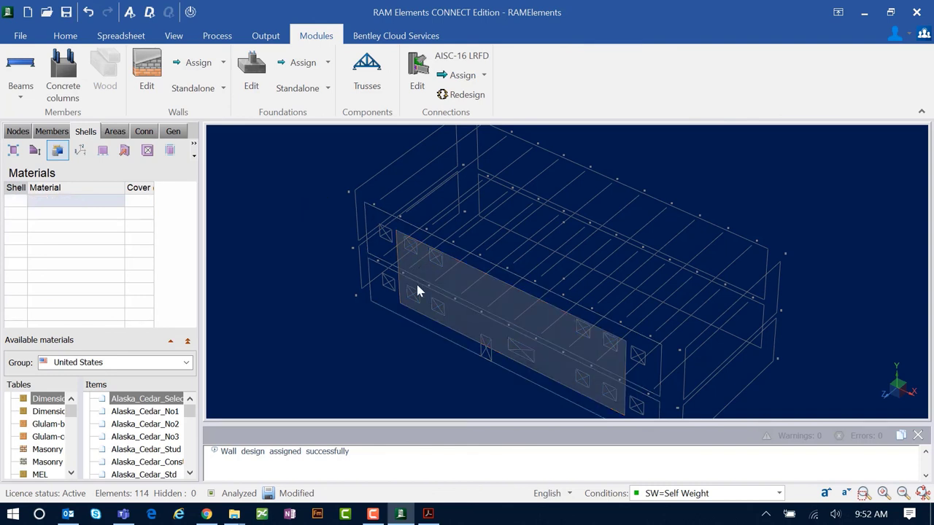
click(722, 357)
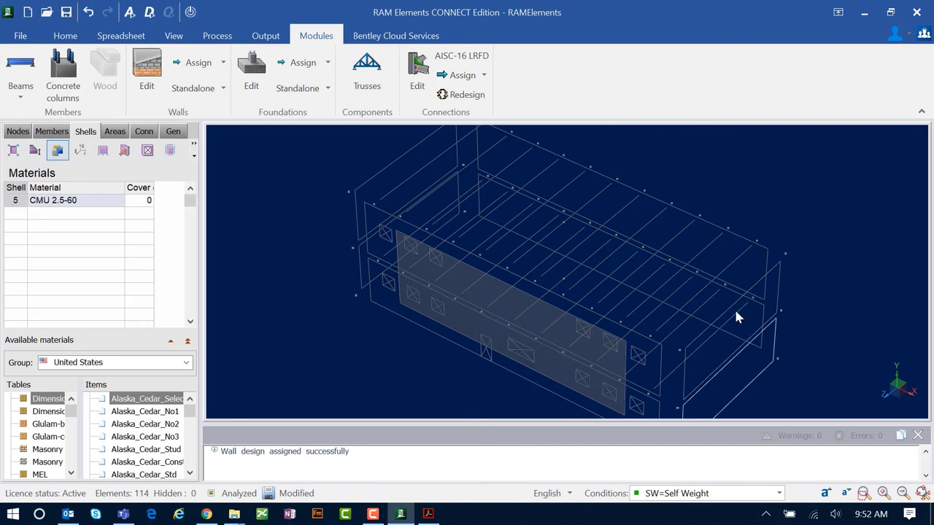